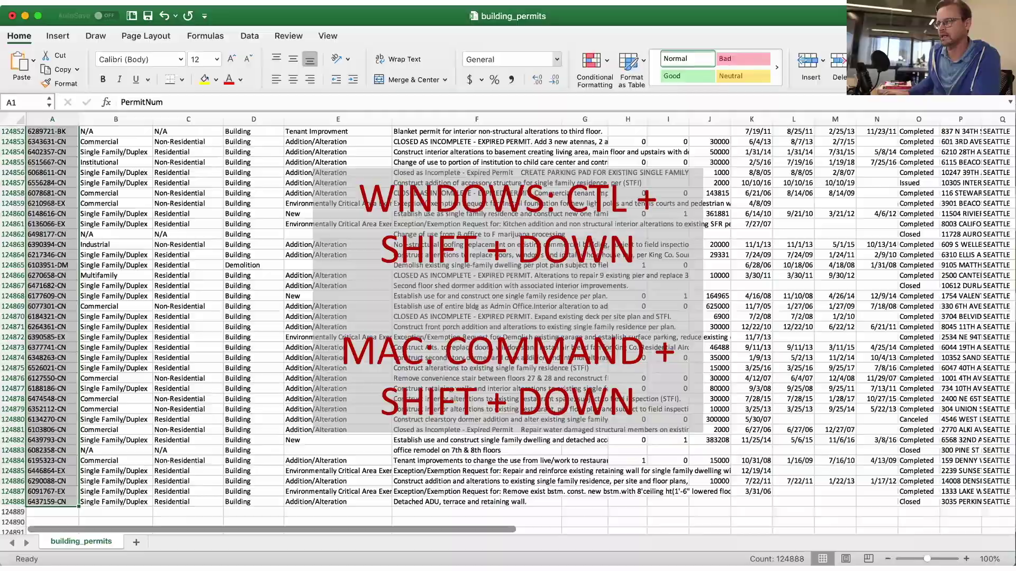
# End the slide show and bring the building_permits workbook in Excel to the front.
pyautogui.press('Escape')
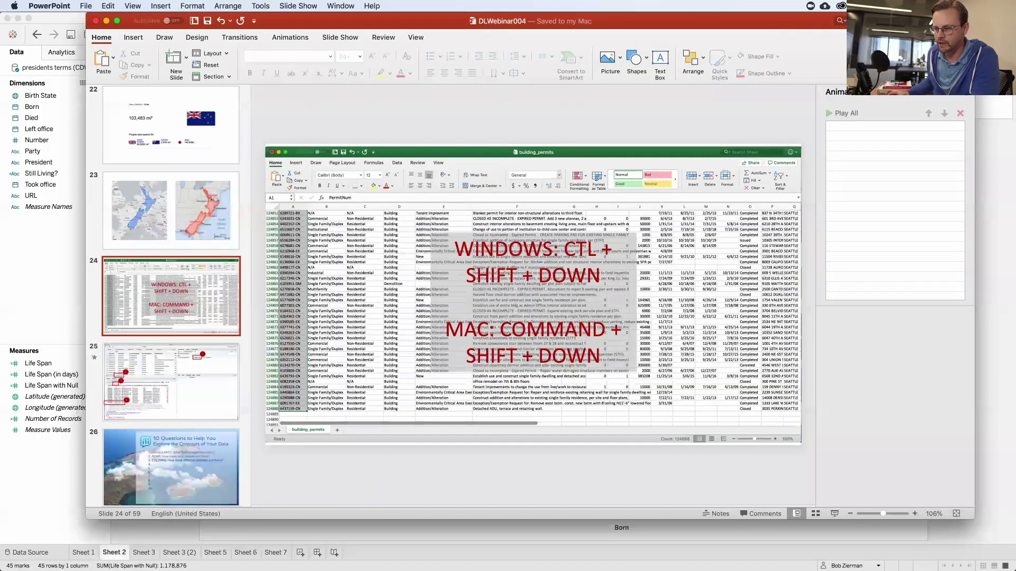
pyautogui.press('super+Tab')
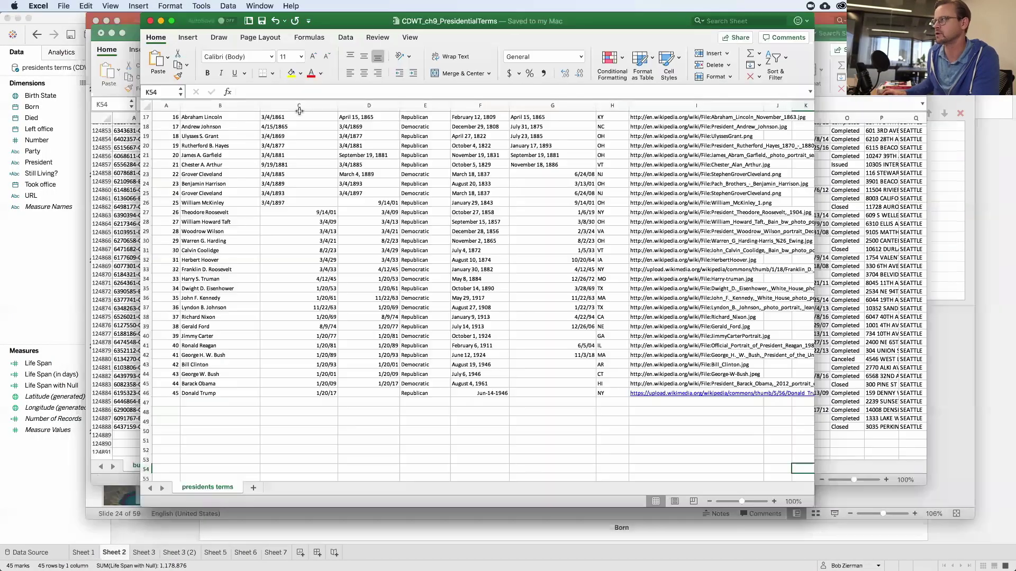
pyautogui.click(127, 32)
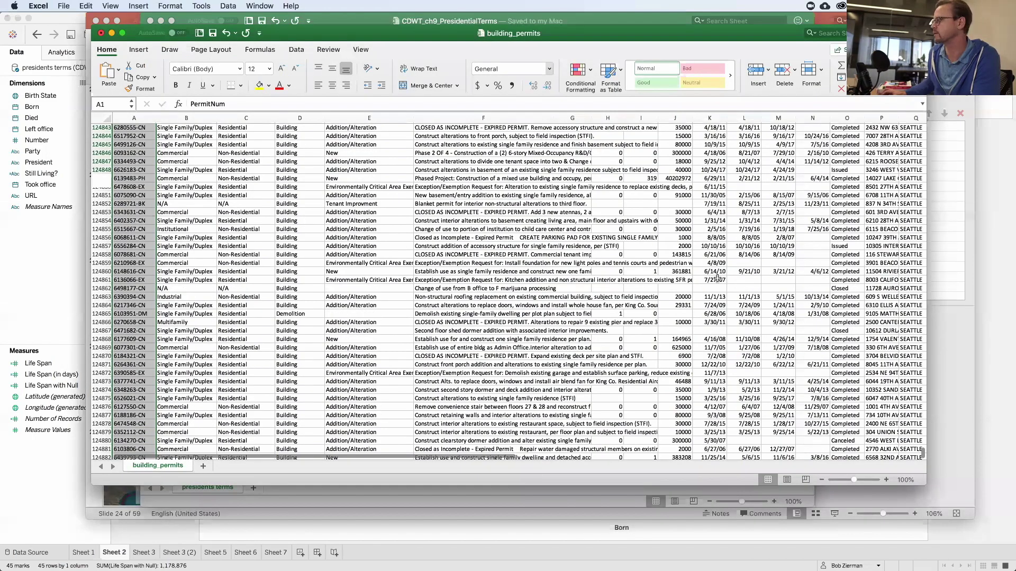
# Extend a selection from cell A124861 up to the start of the PermitNum column and select header cell A1.
pyautogui.scroll(-5, 158, 238)
pyautogui.click(120, 198)
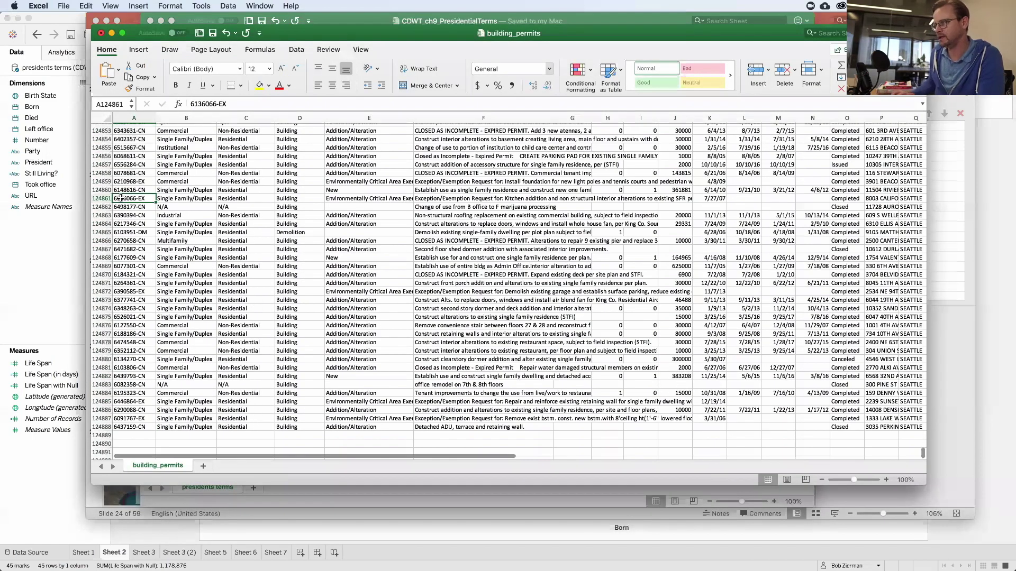
pyautogui.press('super+shift+Up')
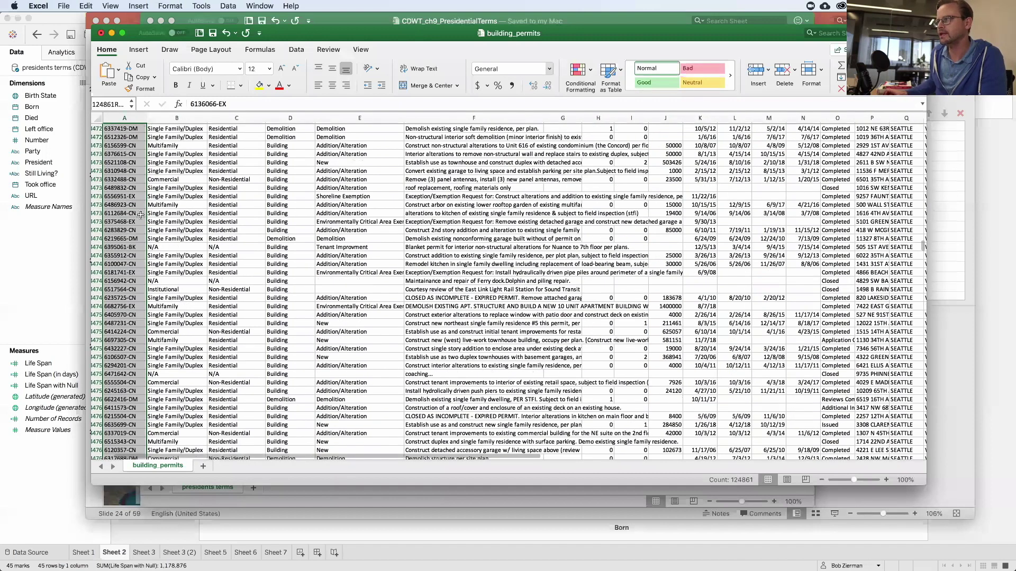
pyautogui.click(131, 129)
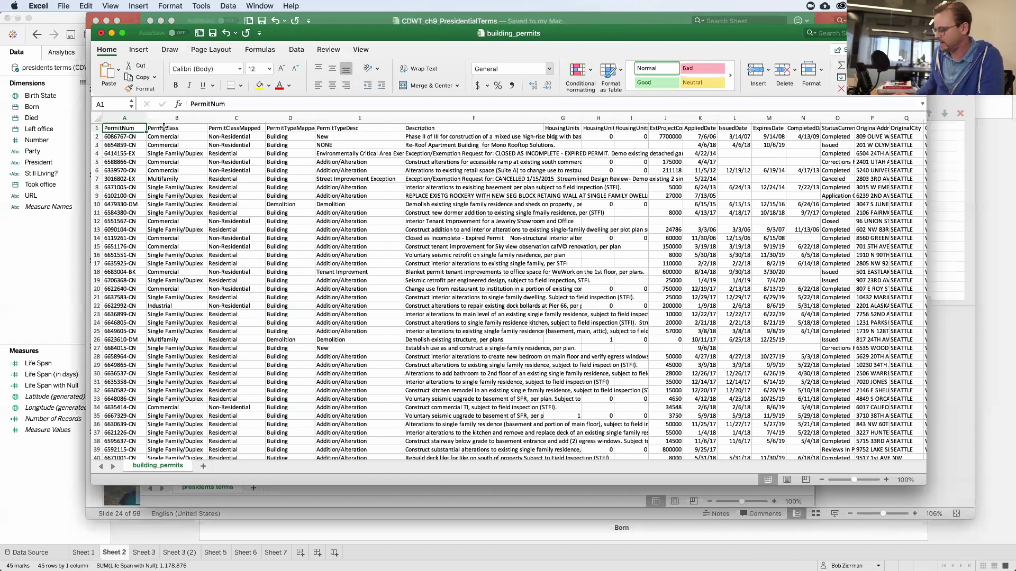
# Select the PermitNum column from A1 down to its last filled row and inspect the end of the data.
pyautogui.press('super+shift+Down')
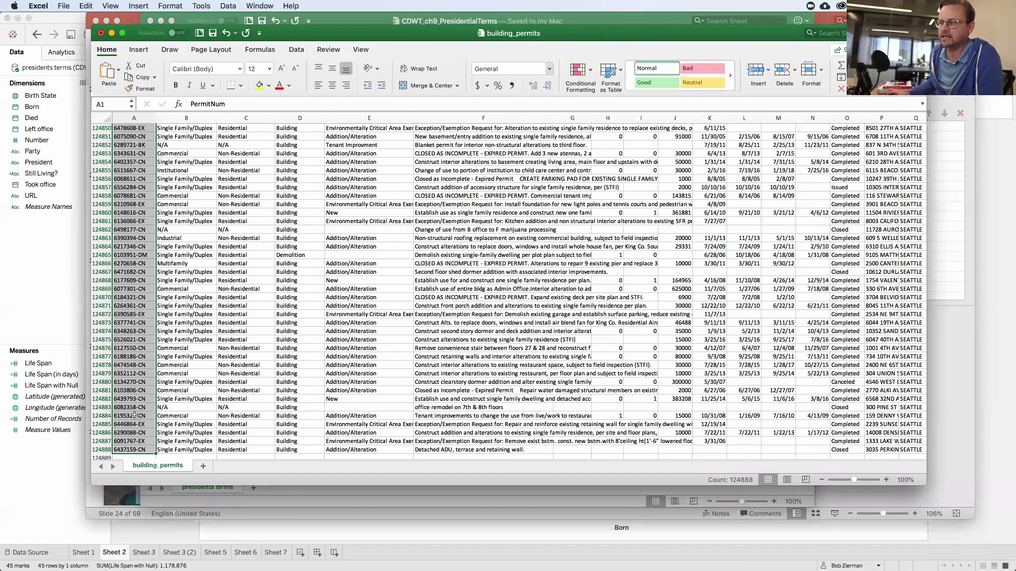
pyautogui.scroll(-4, 139, 370)
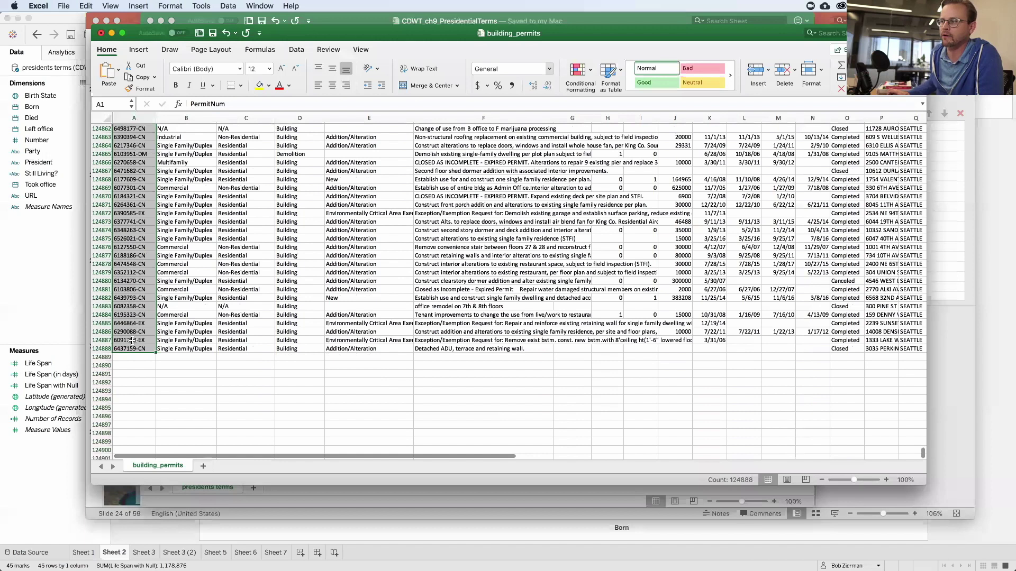
pyautogui.scroll(-5, 131, 333)
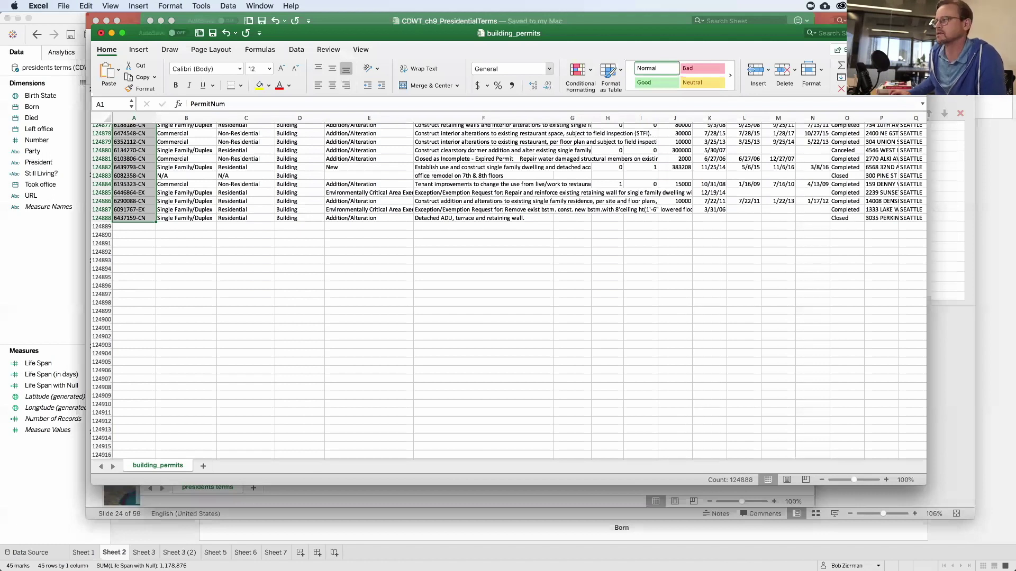
# Switch to PowerPoint, present slide 25 with the RStudio row counts full screen, and end the slide show.
pyautogui.press('super+Tab')
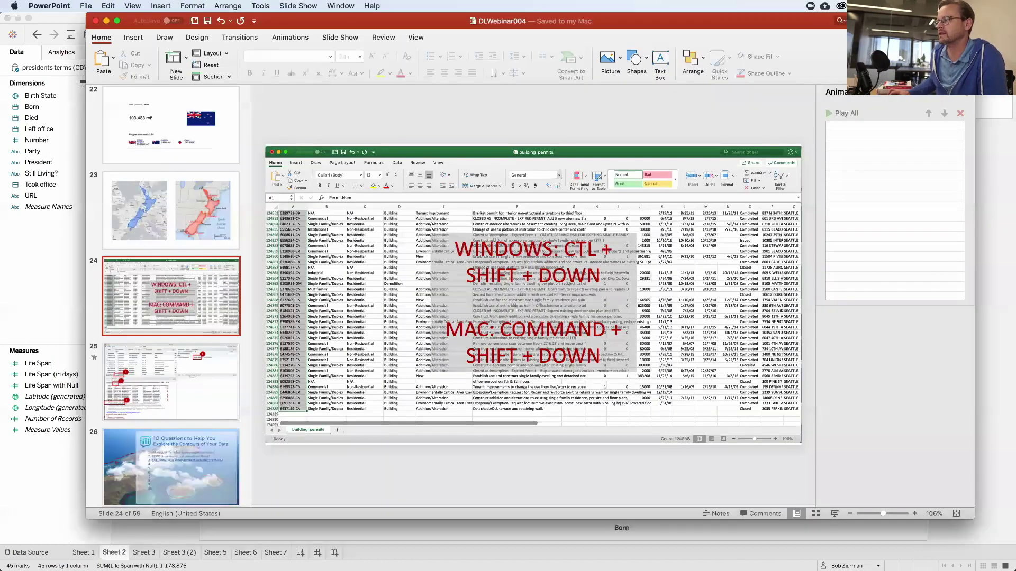
pyautogui.click(212, 368)
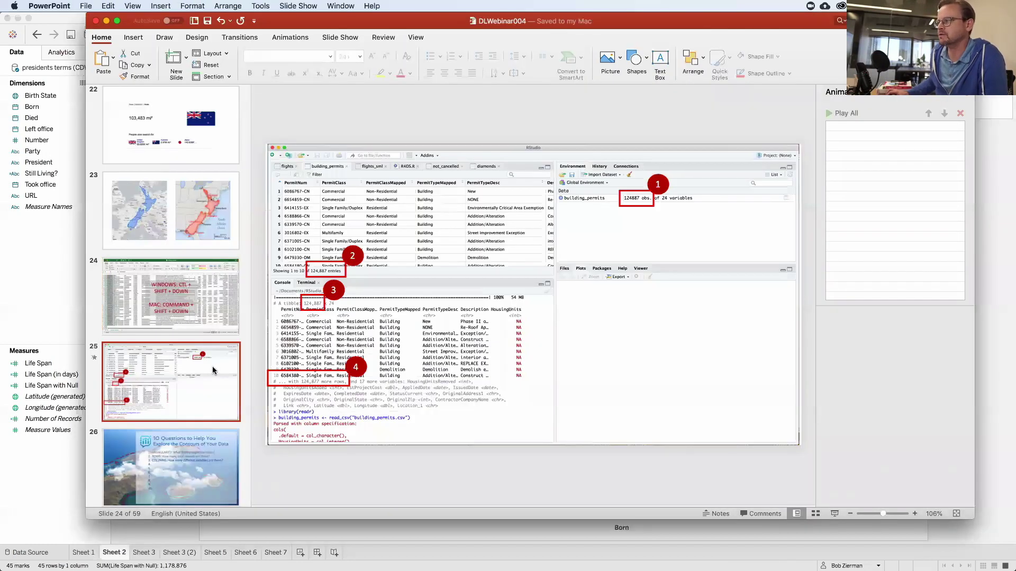
pyautogui.click(834, 514)
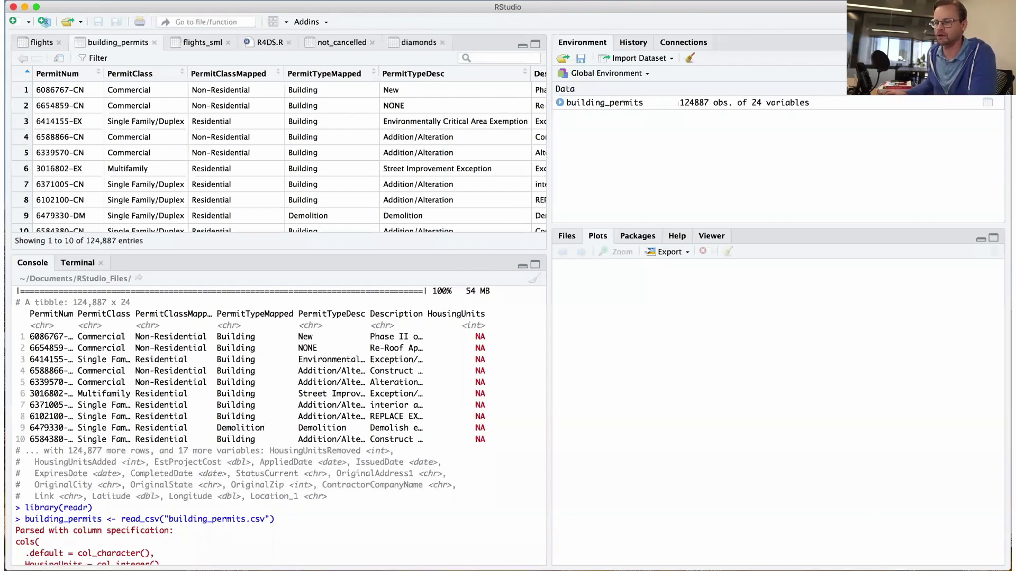
pyautogui.press('Escape')
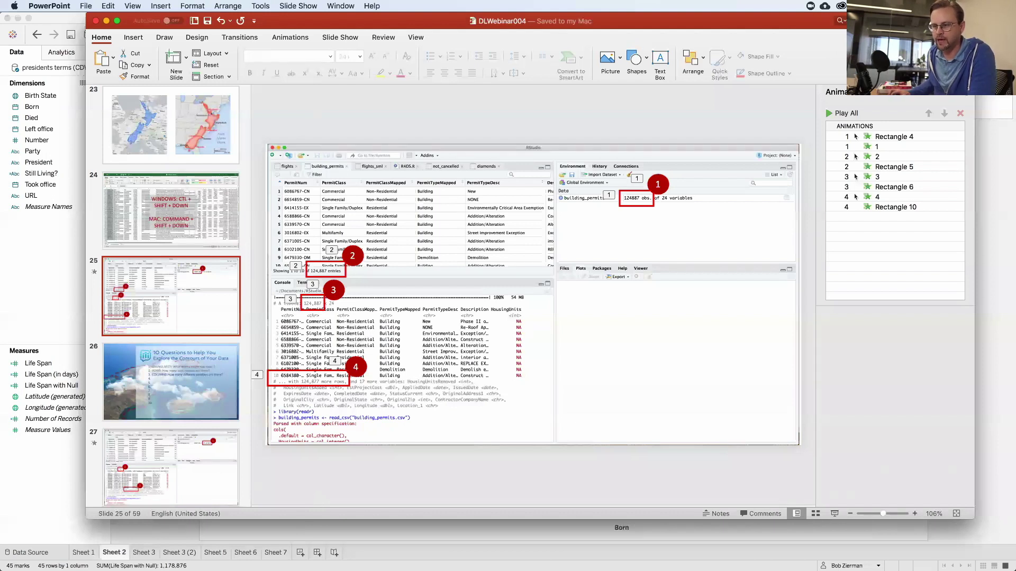
# Switch to RStudio and look over the console output and the available dataset import formats.
pyautogui.press('super+Tab')
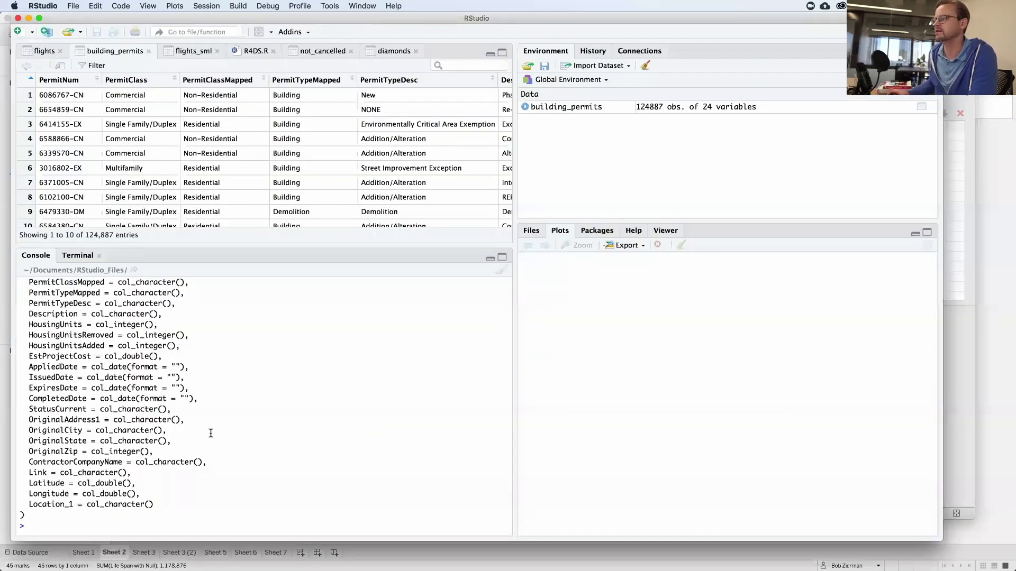
pyautogui.scroll(5, 168, 475)
pyautogui.scroll(-5, 159, 479)
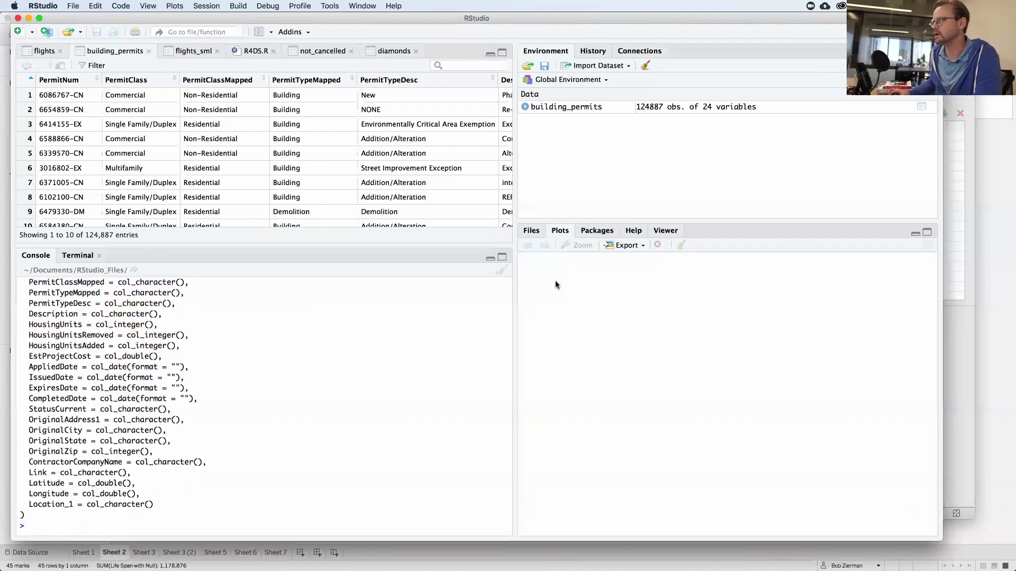
pyautogui.click(614, 67)
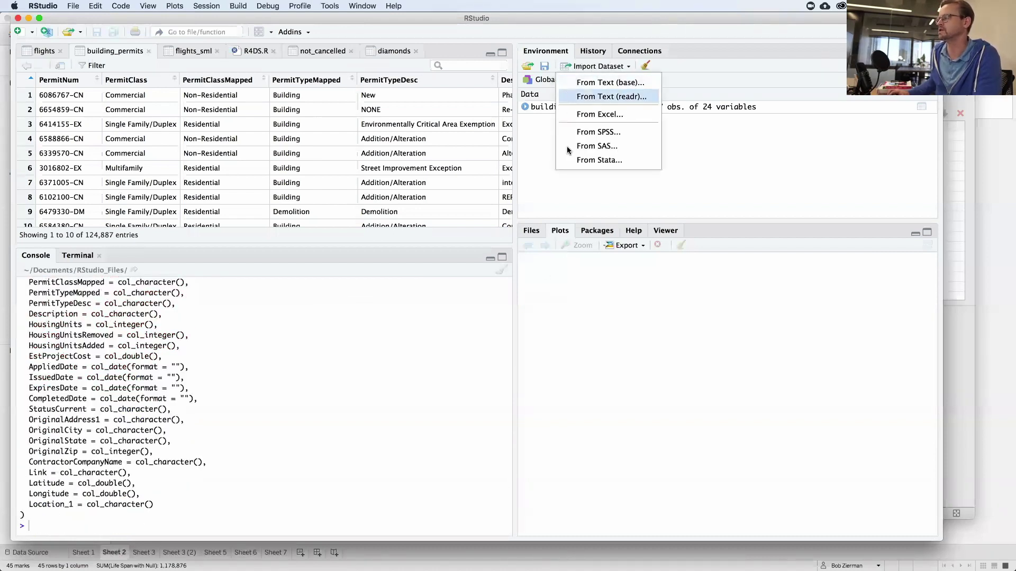
# Load the tidyverse package in the console with library(tidyverse).
pyautogui.click(151, 529)
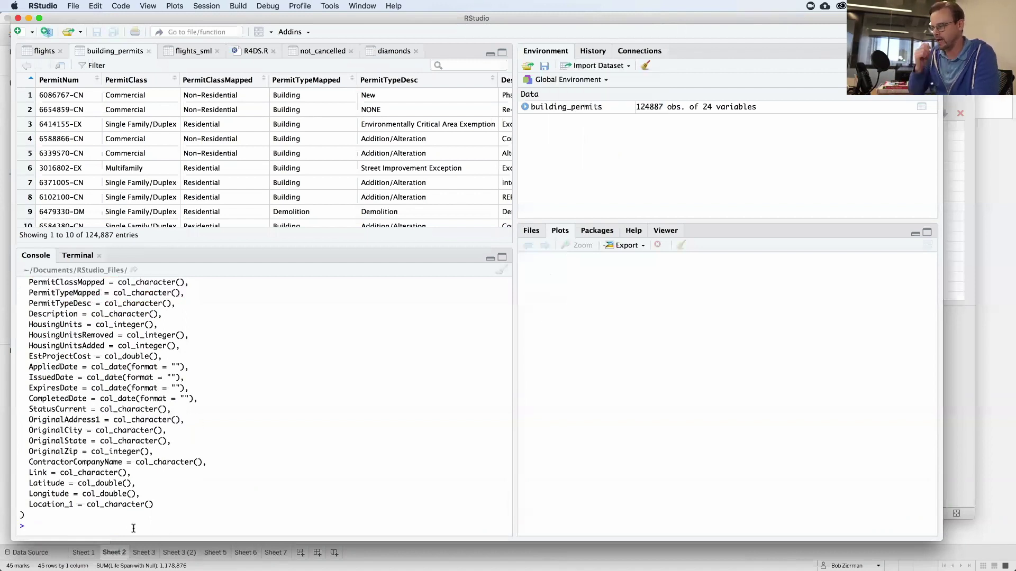
pyautogui.write('library')
pyautogui.press('Tab')
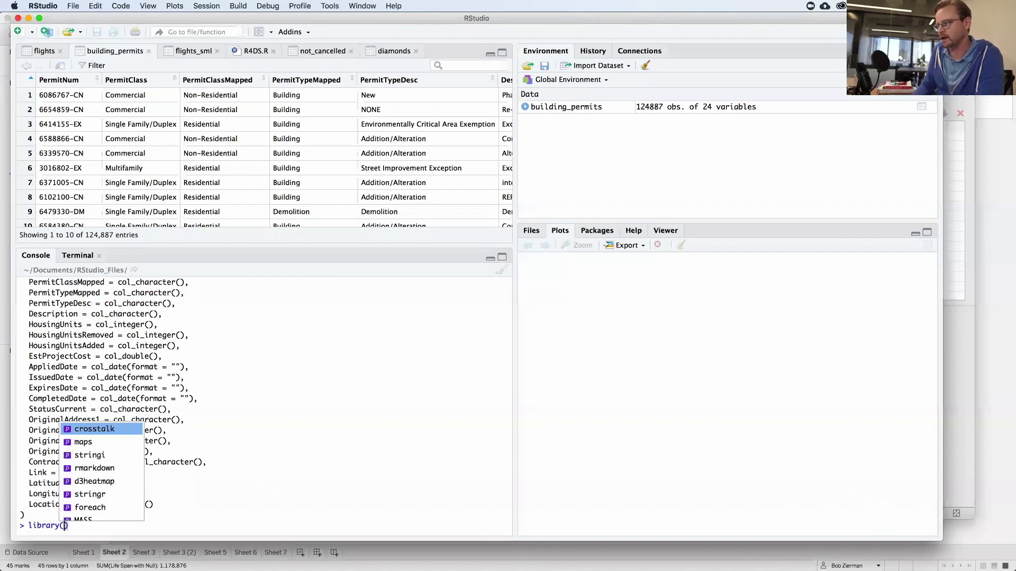
pyautogui.write('tidy')
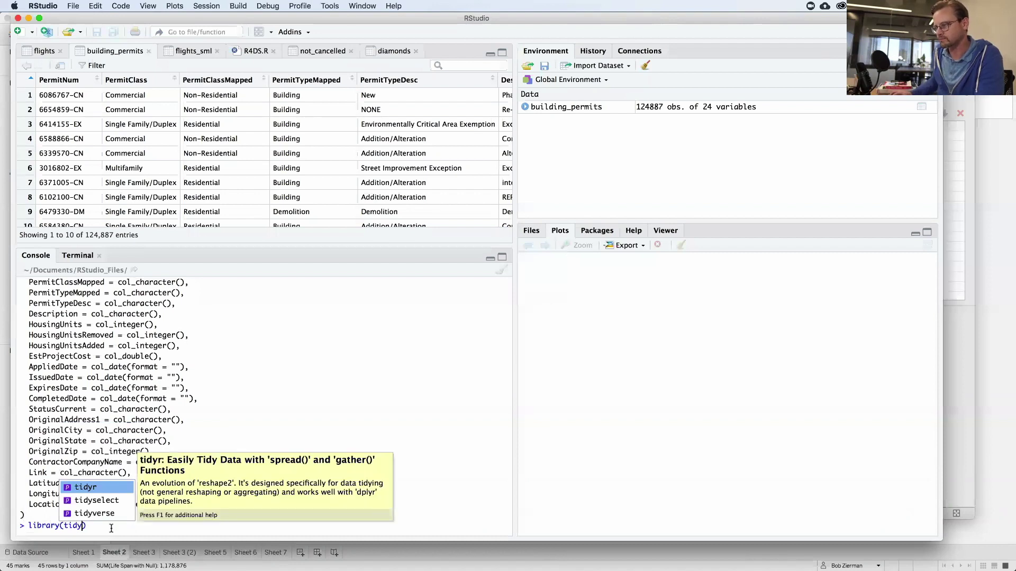
pyautogui.press('Down')
pyautogui.press('Down')
pyautogui.press('Return')
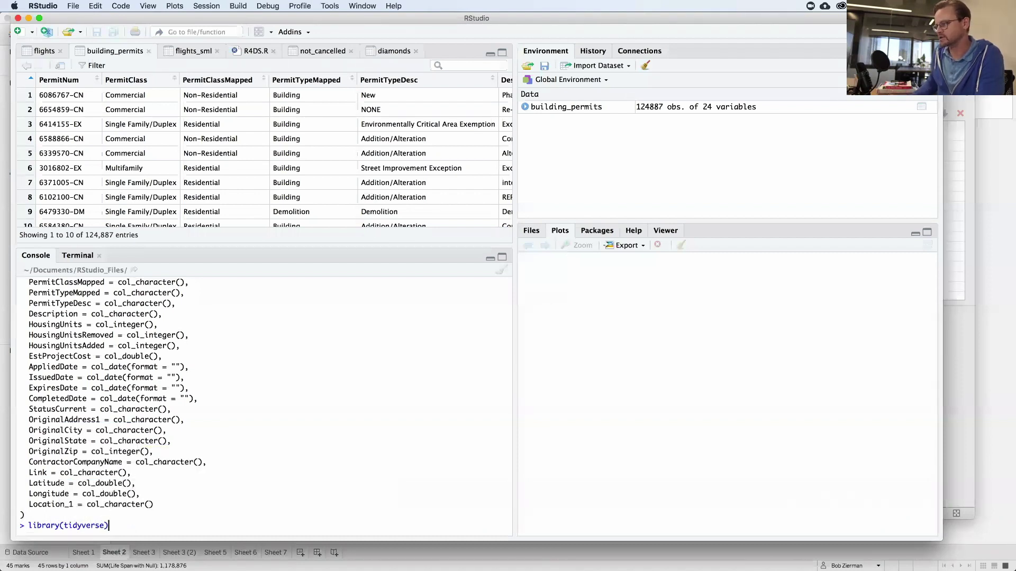
pyautogui.press('Return')
# Try to read the permit data by running read_csv(building_permits) in the console.
pyautogui.write('read_csv')
pyautogui.press('Return')
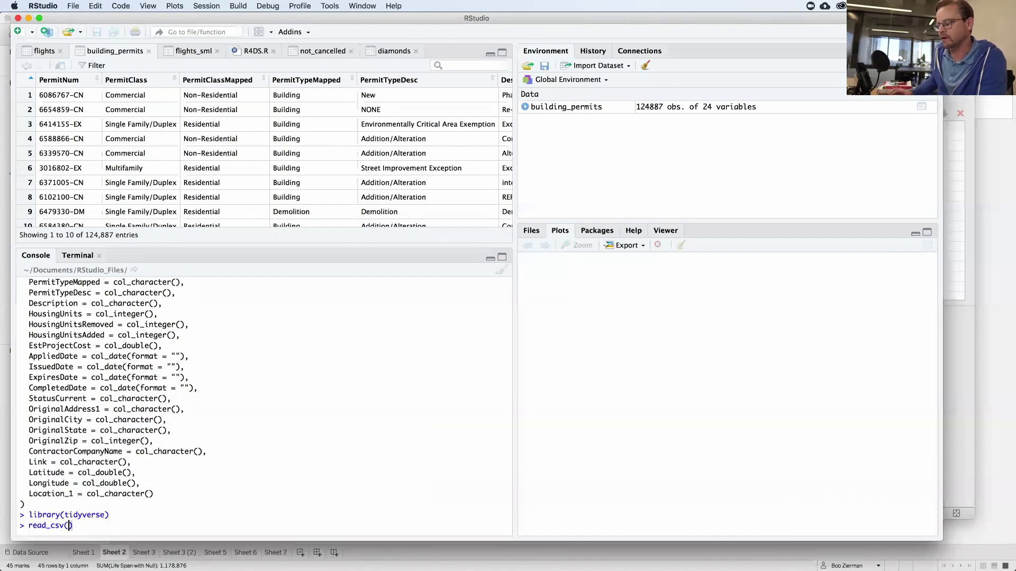
pyautogui.write('building_')
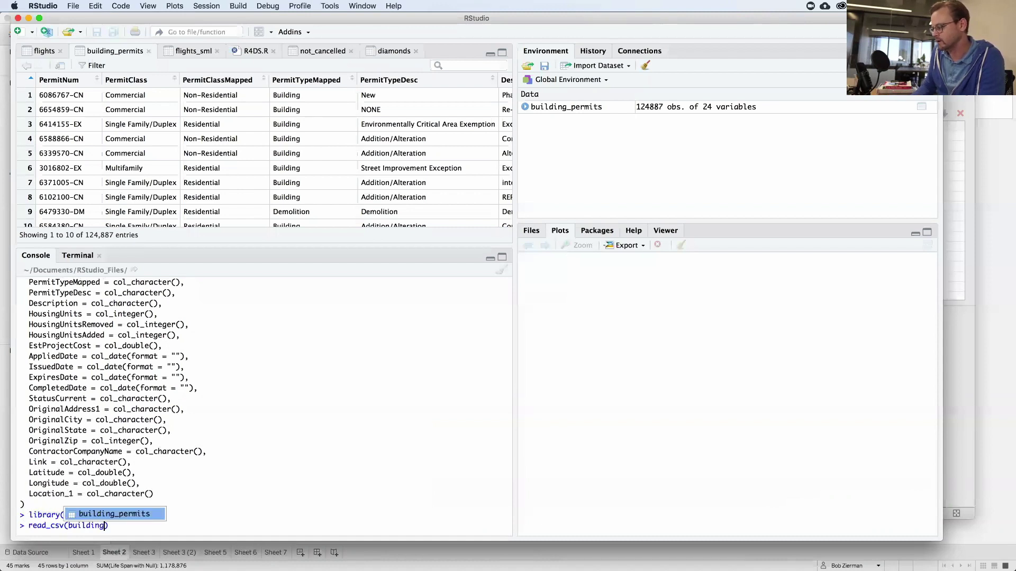
pyautogui.write('pe')
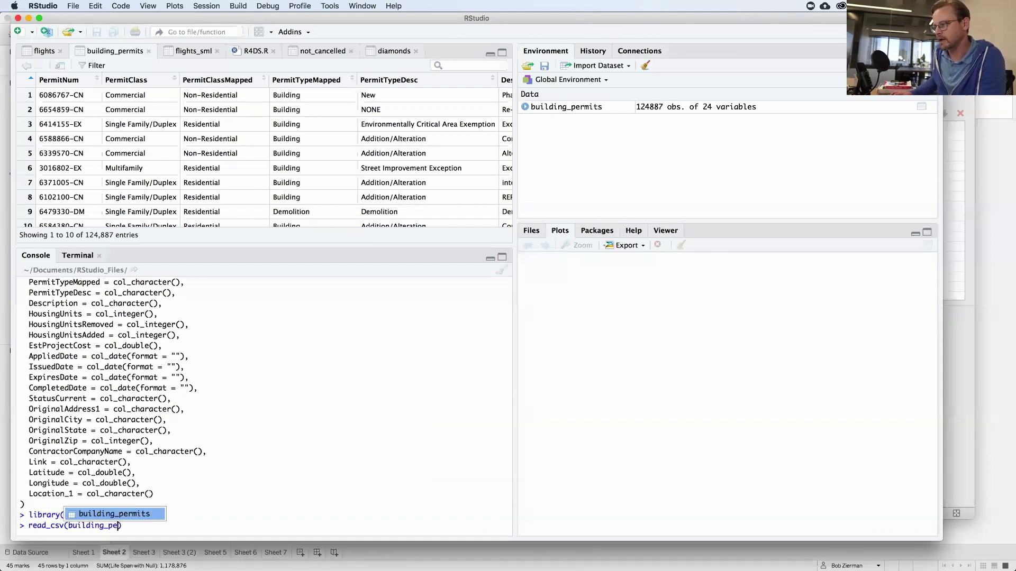
pyautogui.press('Return')
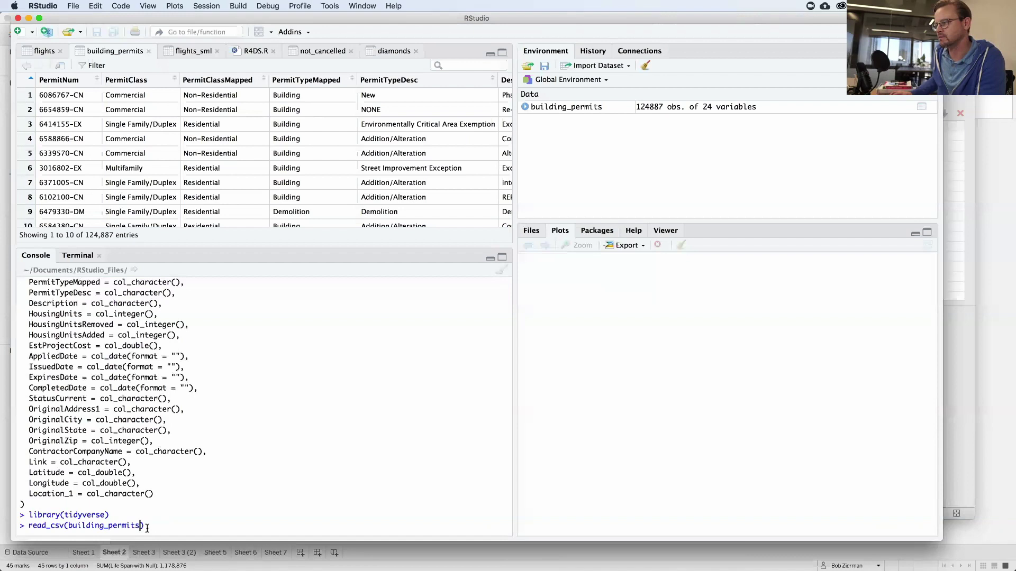
pyautogui.press('Return')
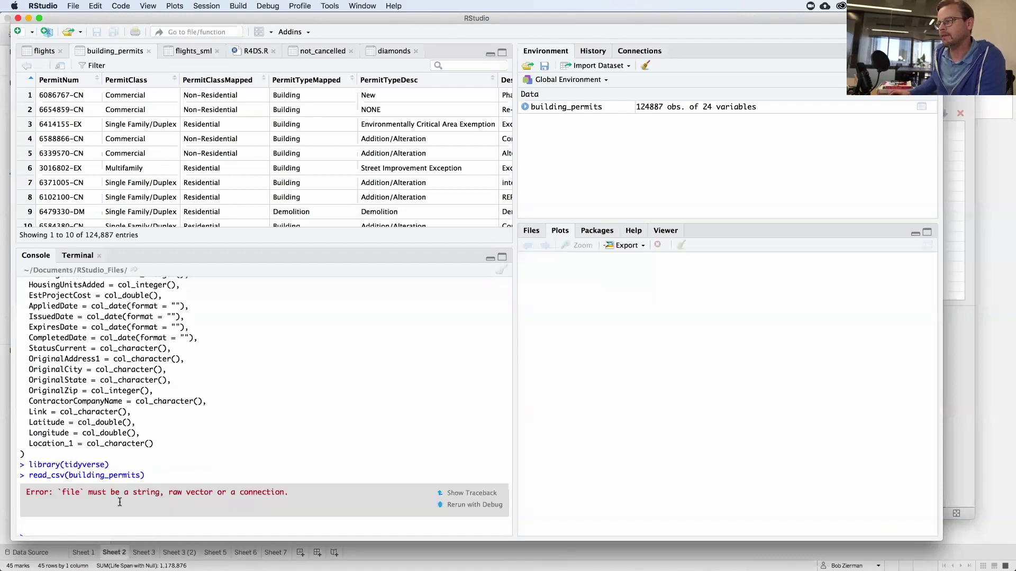
# Show the building_permits data frame in the data viewer by running View(building_permits) twice.
pyautogui.write('View(')
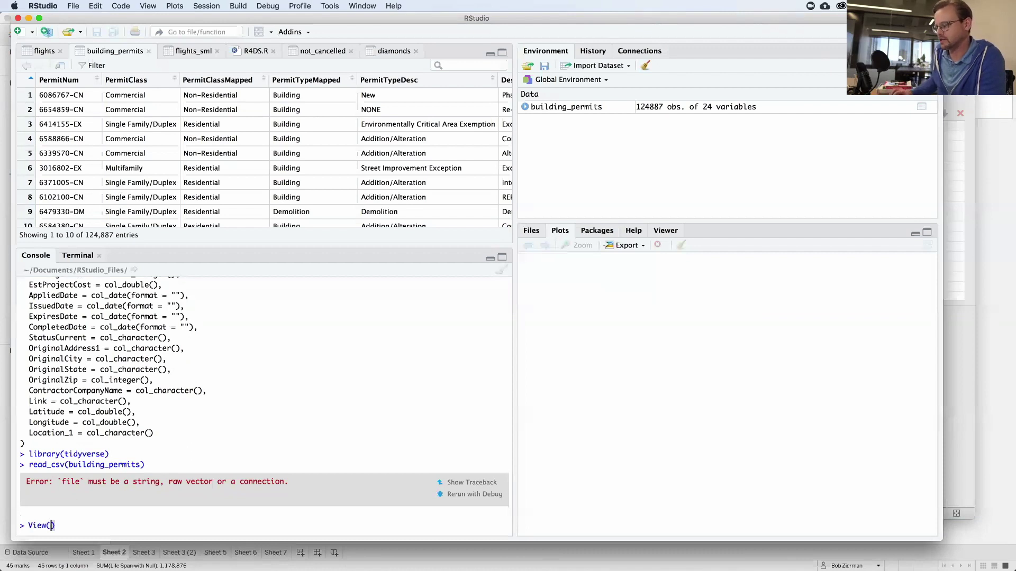
pyautogui.write('bui')
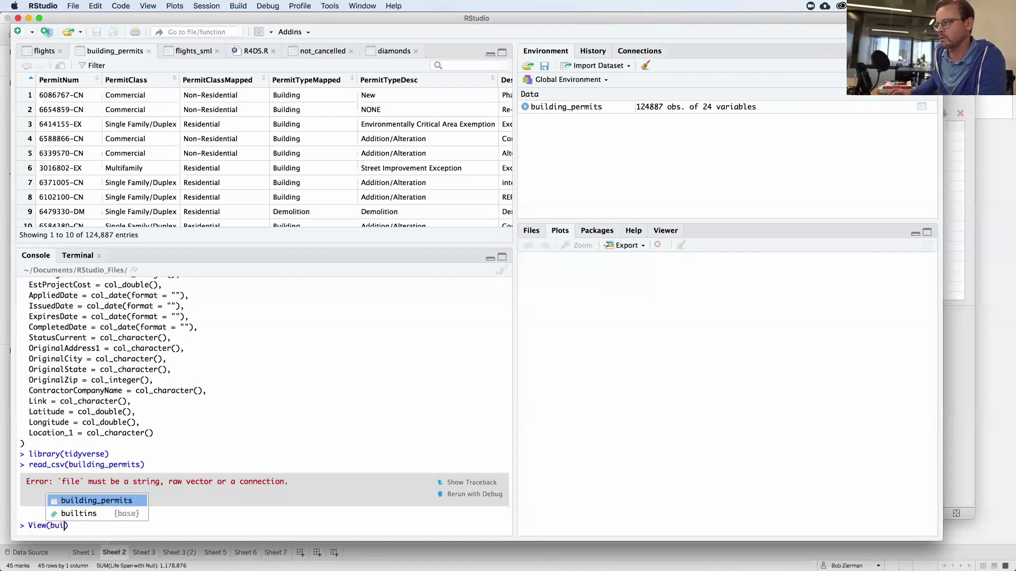
pyautogui.click(125, 500)
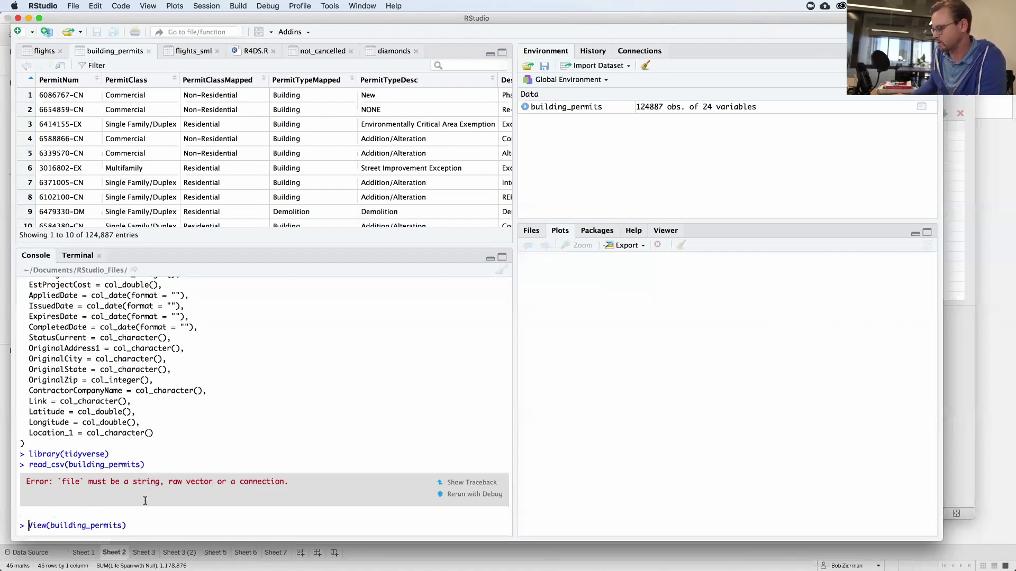
pyautogui.press('Return')
pyautogui.press('Up')
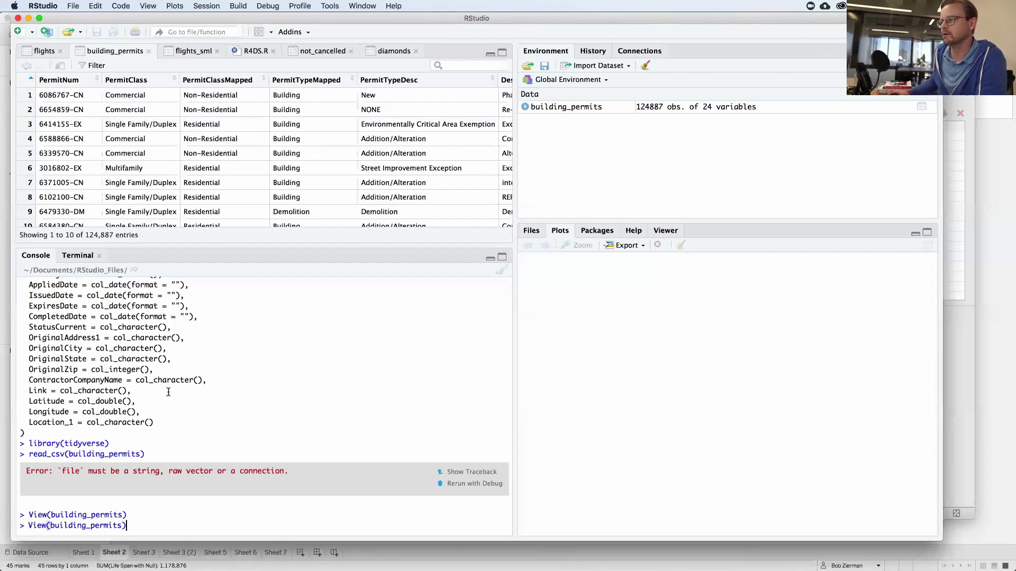
pyautogui.press('Return')
# Read the permit file by running read_csv("building_permits.csv") in the console.
pyautogui.write('read_')
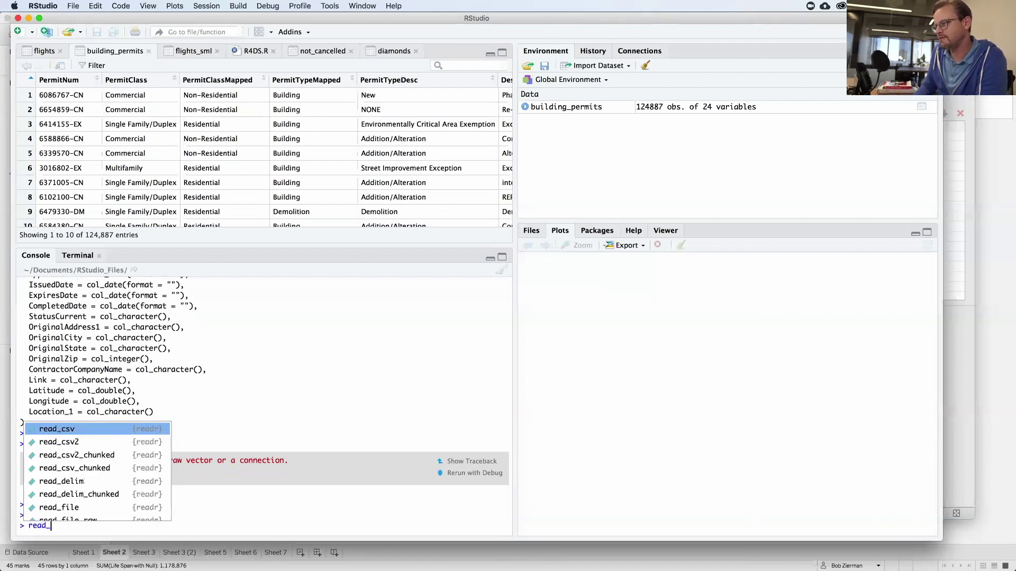
pyautogui.write('csv')
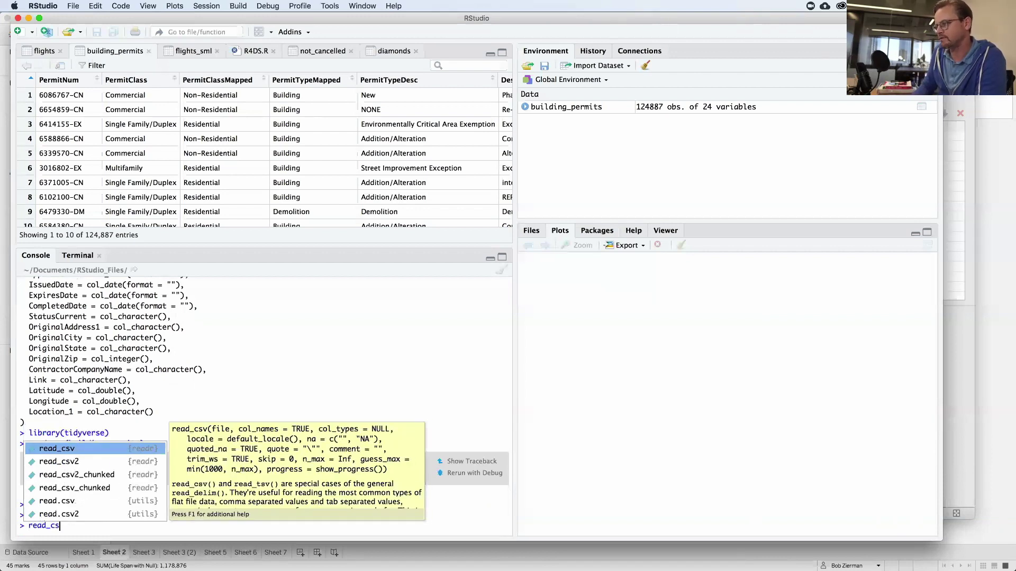
pyautogui.press('Tab')
pyautogui.write('"building')
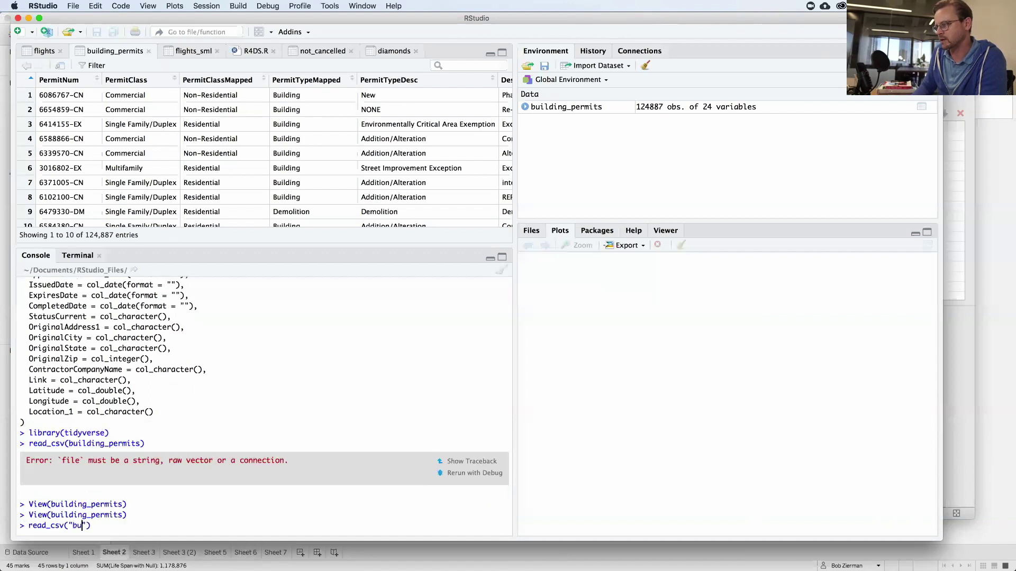
pyautogui.write('_permits.')
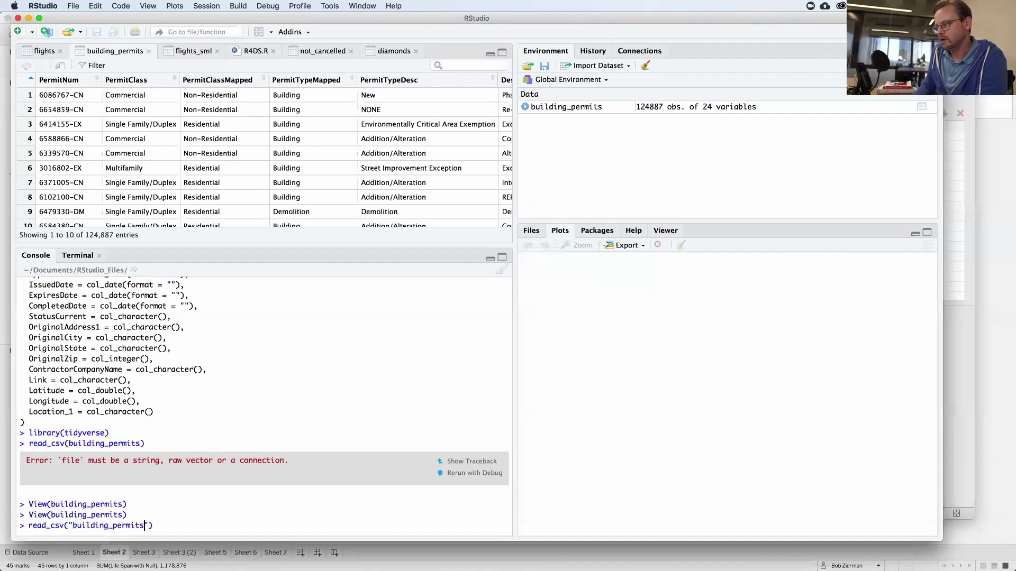
pyautogui.write('csv')
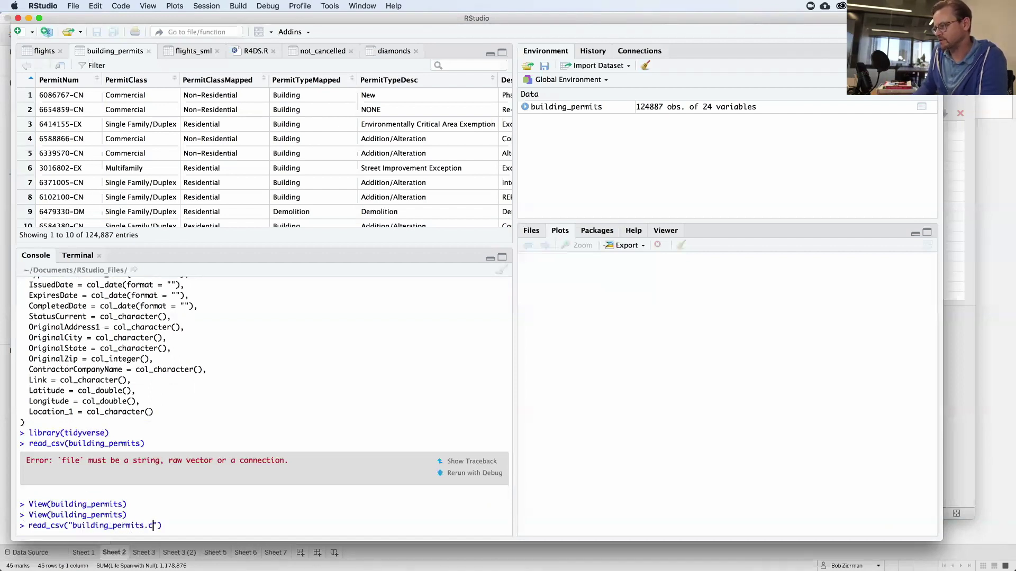
pyautogui.press('End')
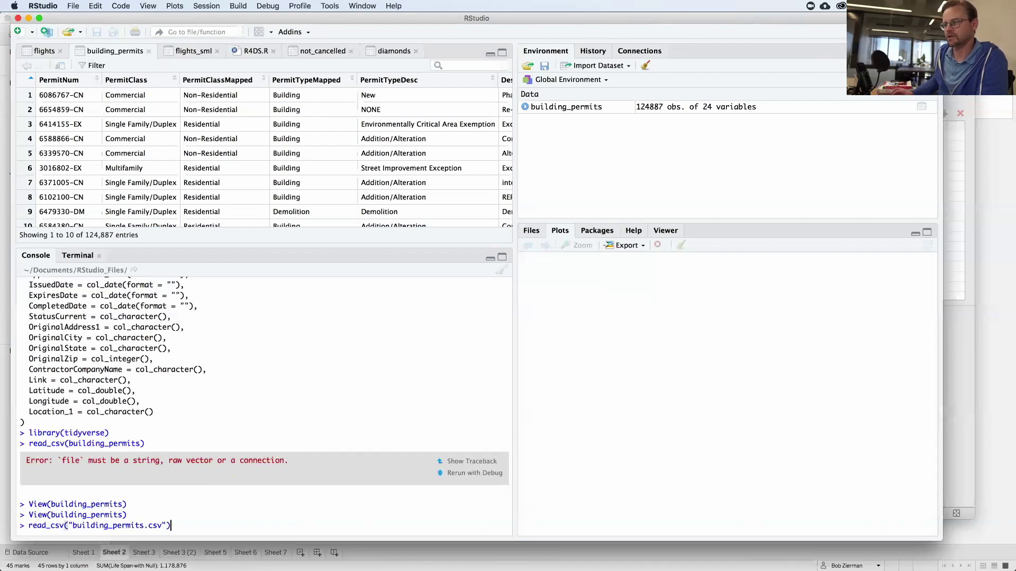
pyautogui.press('Return')
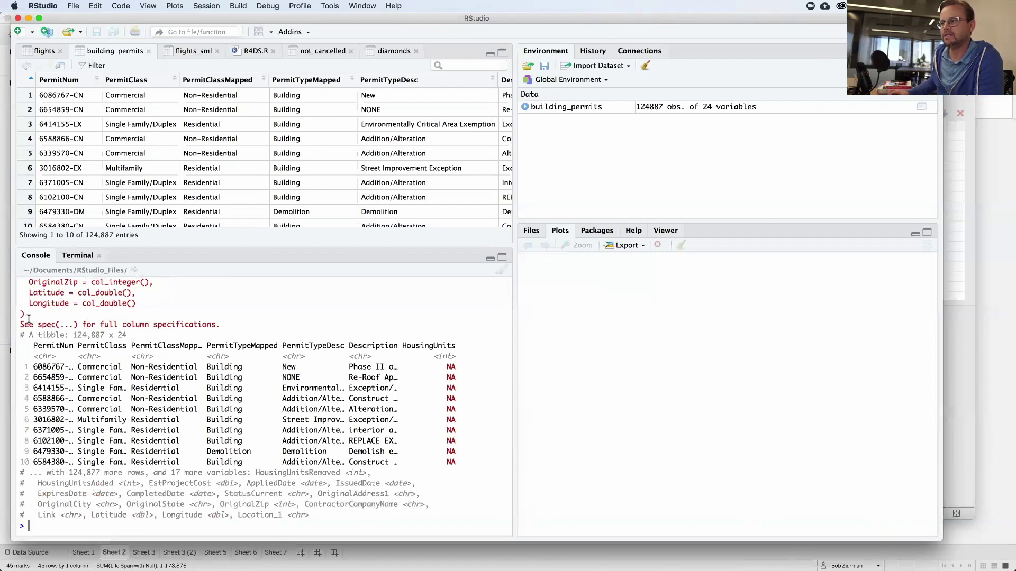
# Highlight the tibble summary and its row count in the console output to point out the dataset's size.
pyautogui.moveTo(20, 333); pyautogui.dragTo(218, 398)
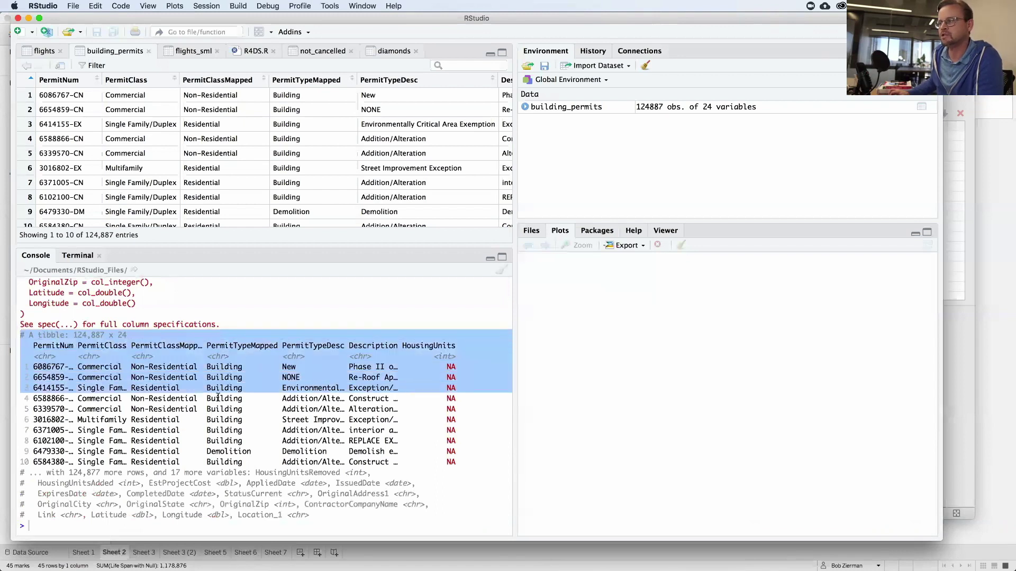
pyautogui.click(186, 343)
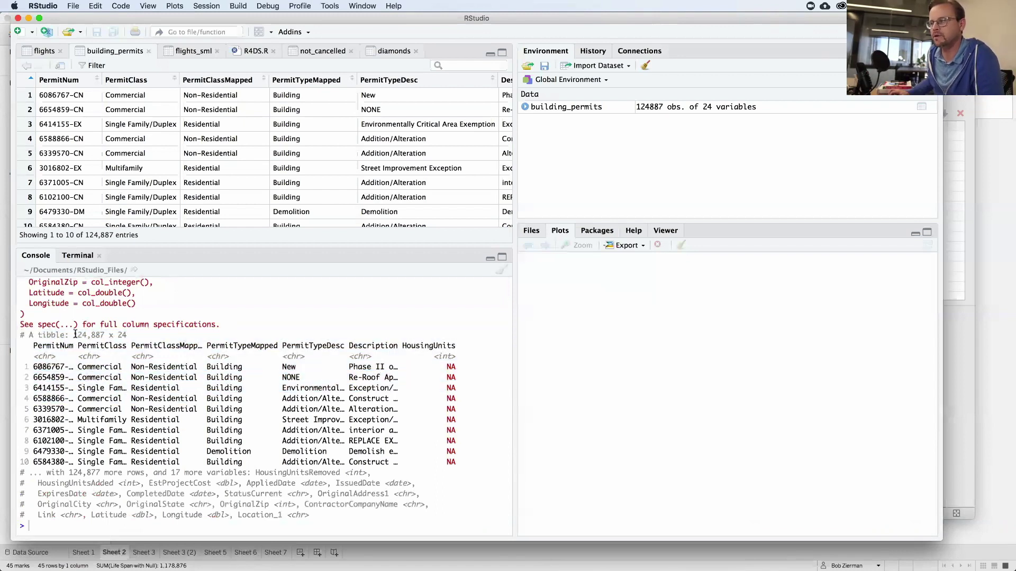
pyautogui.moveTo(73, 335); pyautogui.dragTo(105, 335)
pyautogui.click(83, 350)
# Switch to PowerPoint and present the slides from slide 25 through the About this Dataset slide.
pyautogui.press('super+Tab')
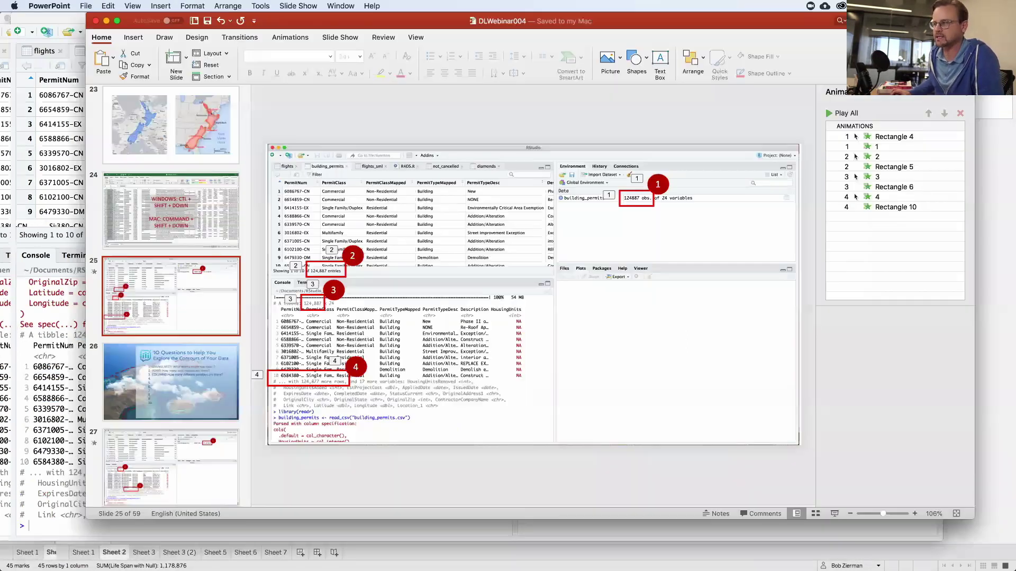
pyautogui.click(832, 514)
pyautogui.press('Right')
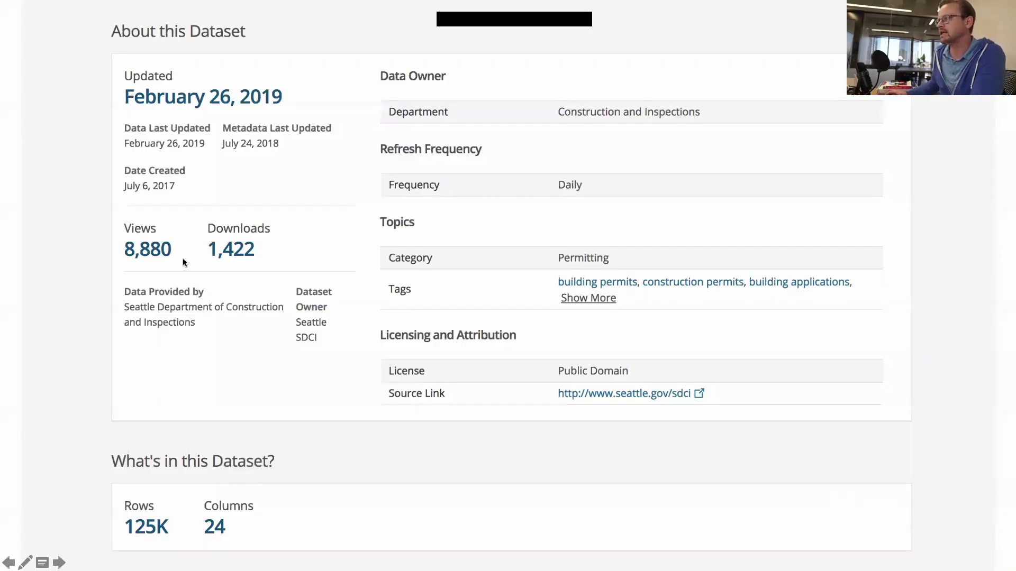
pyautogui.press('Escape')
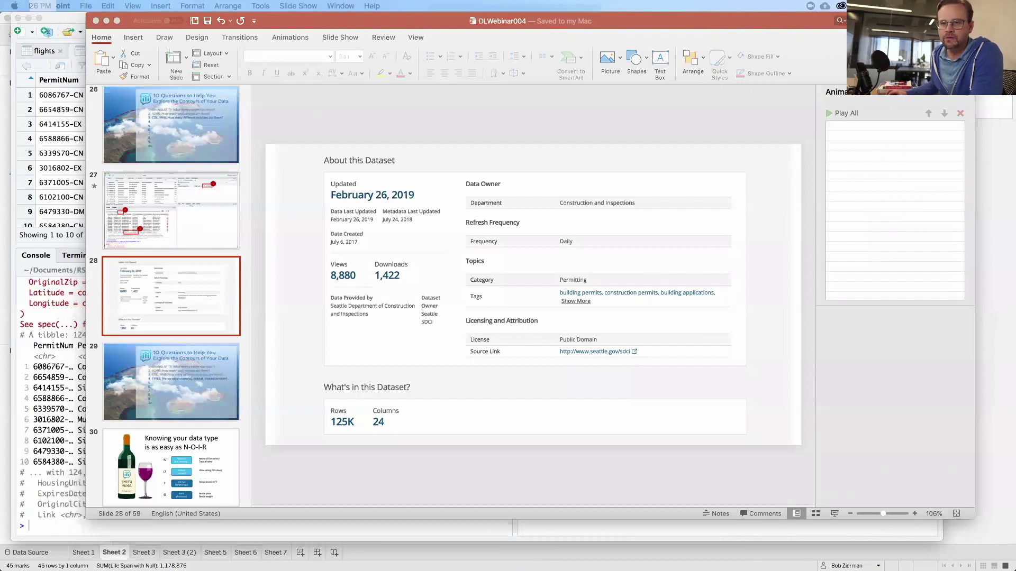
# Switch to Chrome, enlarge the window and highlight the Building Permits title at the top of the Seattle dataset page.
pyautogui.press('super+Tab')
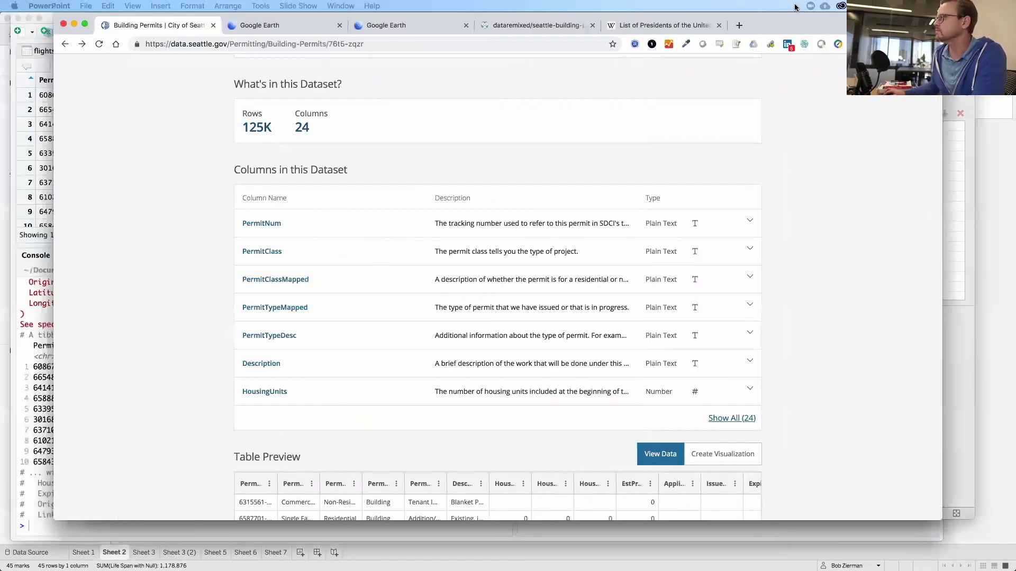
pyautogui.doubleClick(798, 26)
pyautogui.scroll(10, 801, 223)
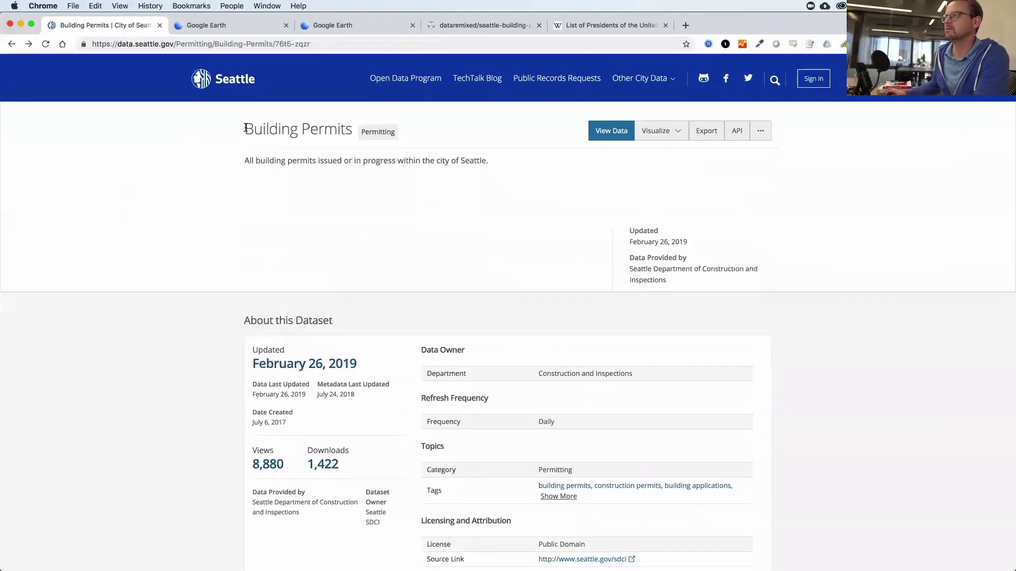
pyautogui.moveTo(244, 129); pyautogui.dragTo(360, 128)
pyautogui.click(325, 49)
# Examine the dataset's last-updated date and its row and column figures on the Building Permits page.
pyautogui.scroll(-1, 458, 223)
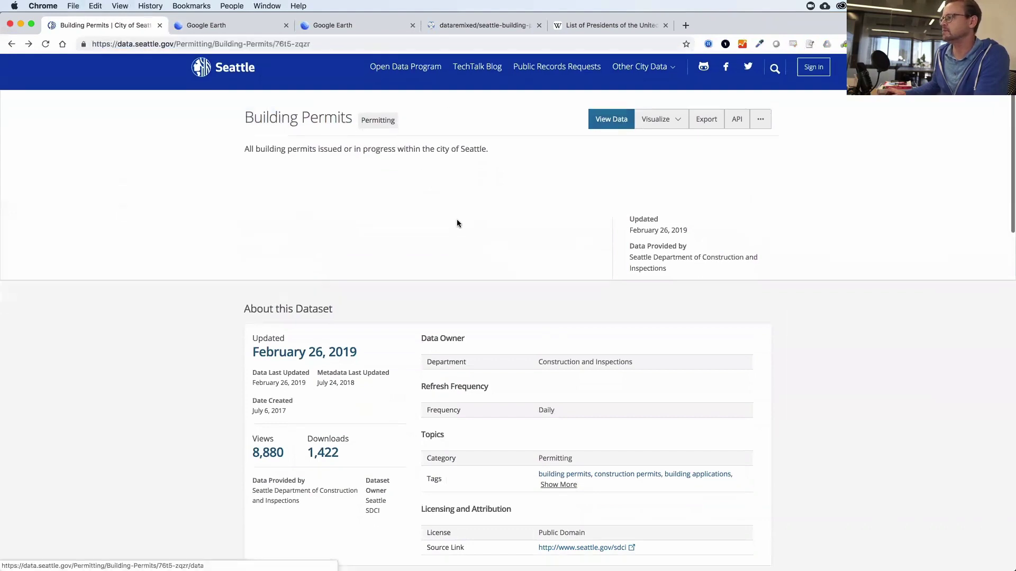
pyautogui.scroll(-5, 457, 222)
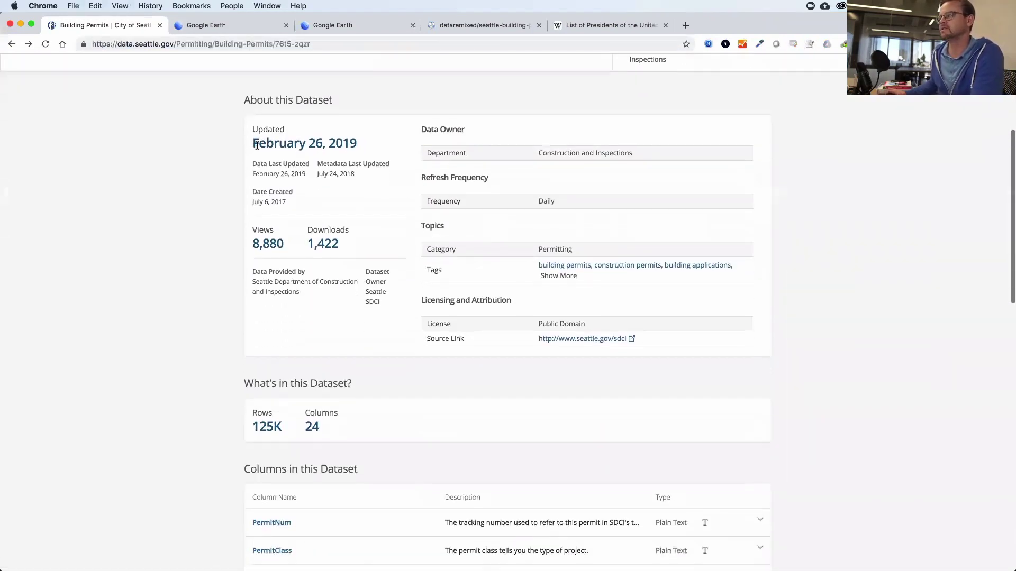
pyautogui.moveTo(254, 133); pyautogui.dragTo(403, 151)
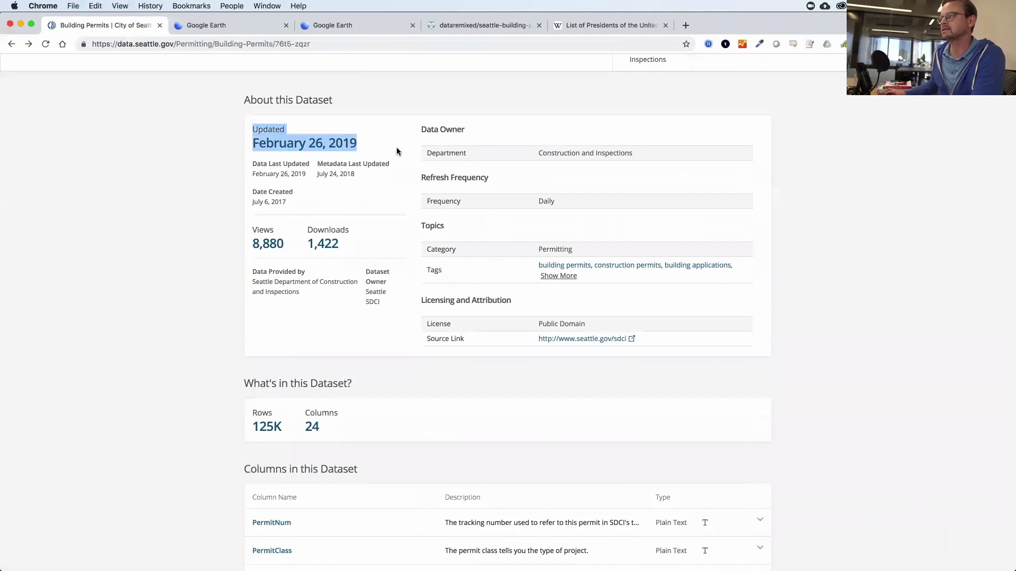
pyautogui.click(397, 152)
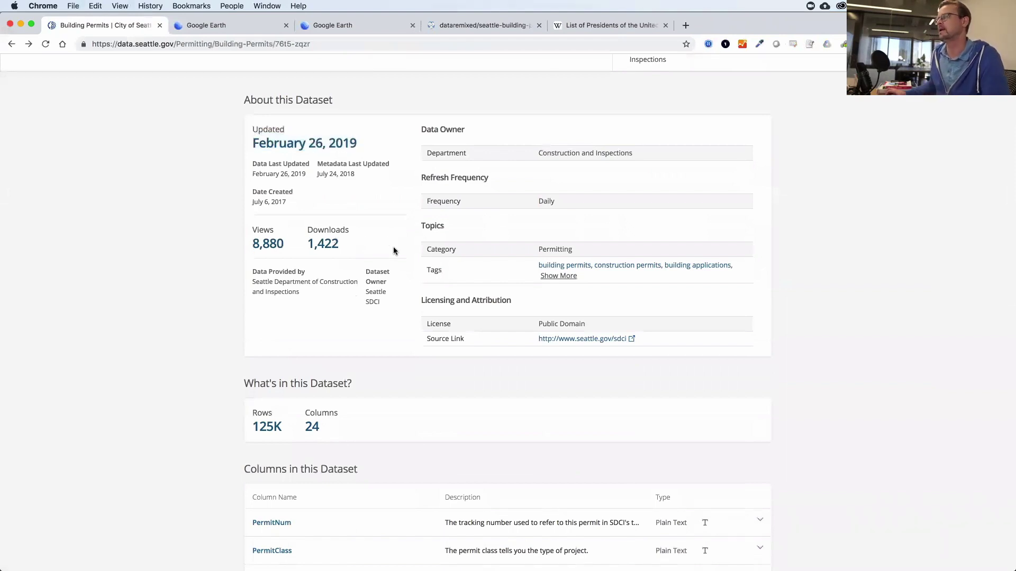
pyautogui.scroll(-4, 294, 313)
pyautogui.moveTo(254, 303)
pyautogui.mouseDown()
pyautogui.moveTo(332, 317)
pyautogui.moveTo(248, 274)
pyautogui.moveTo(257, 289)
pyautogui.mouseUp()
pyautogui.click(332, 317)
pyautogui.click(262, 289)
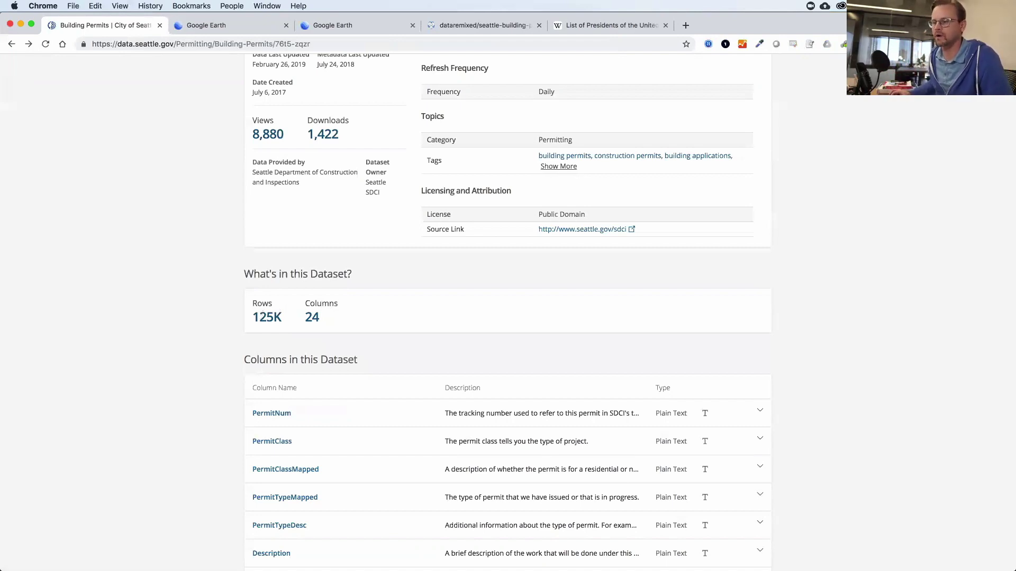
# Return to PowerPoint and resume the slide show from the About this Dataset slide.
pyautogui.press('super+Tab')
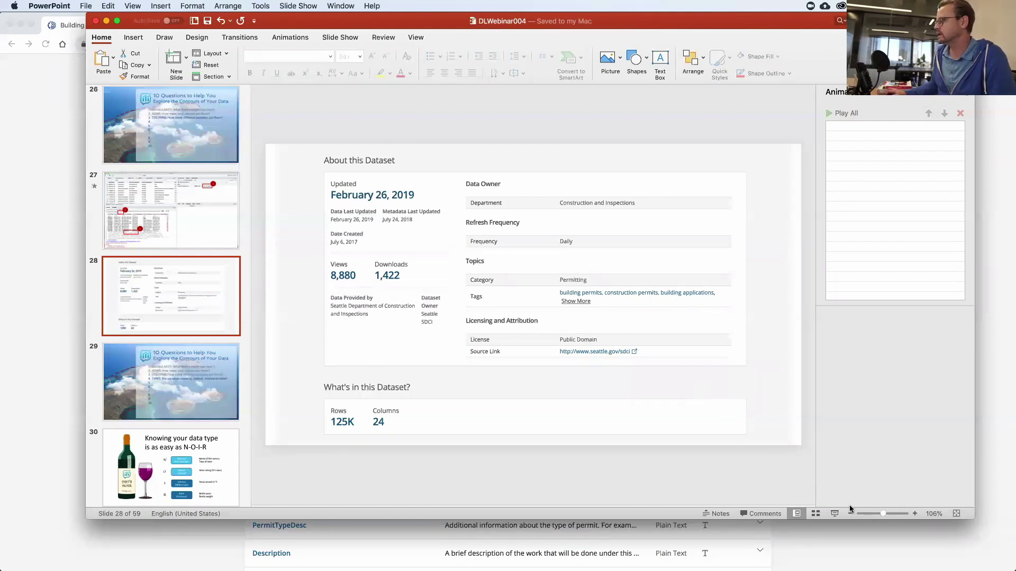
pyautogui.click(832, 513)
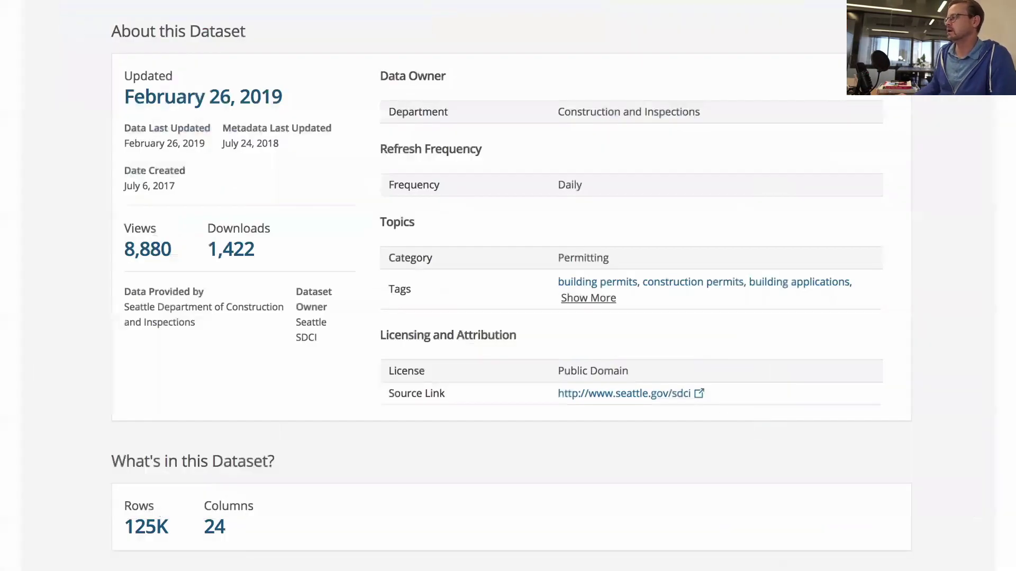
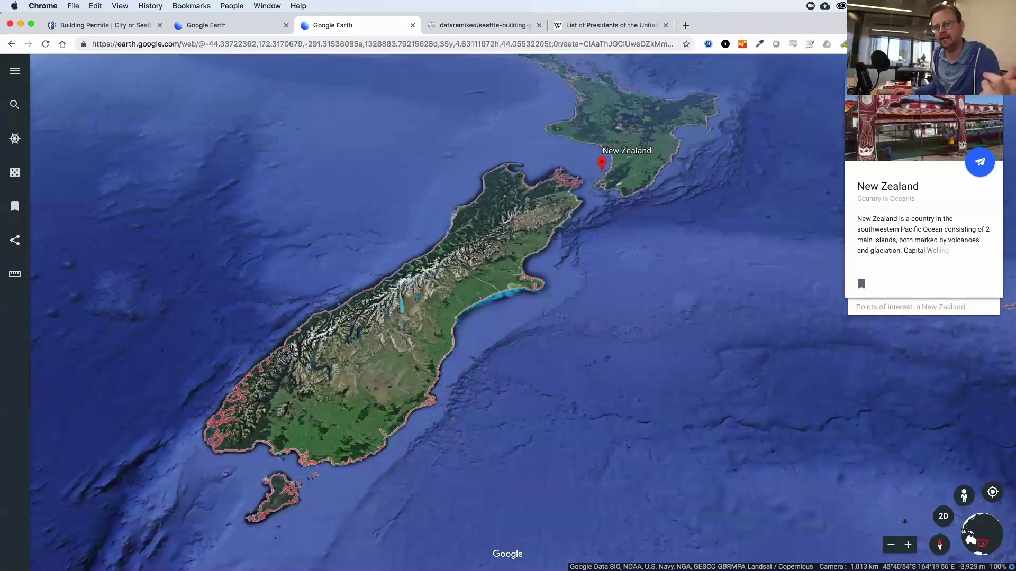
# Switch to PowerPoint and present from the BOUNDARIES question slide through the slide with the Tableau minimum and maximum Applied Date.
pyautogui.press('super+Tab')
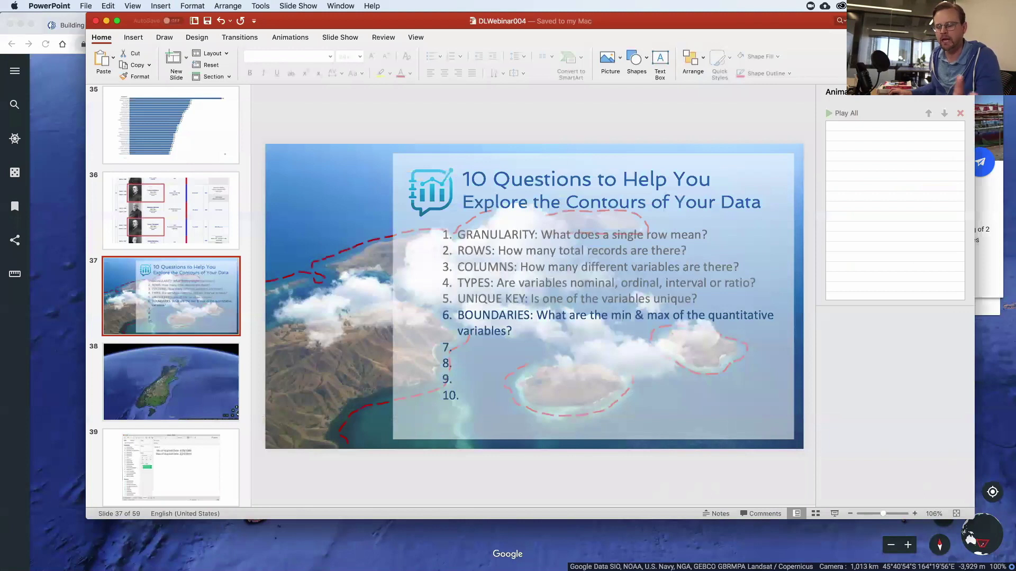
pyautogui.click(835, 513)
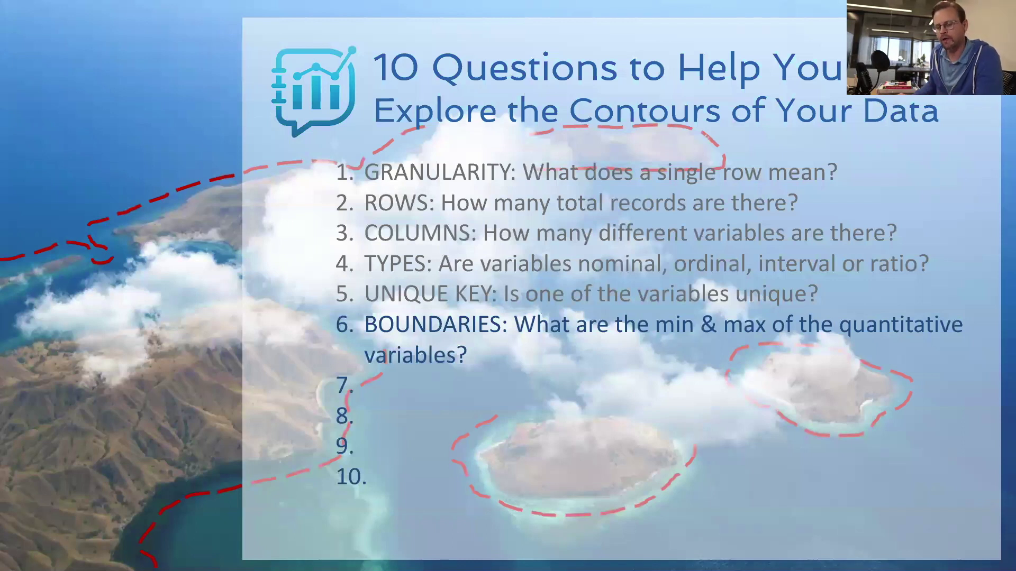
pyautogui.hotkey('alt', 'Tab')
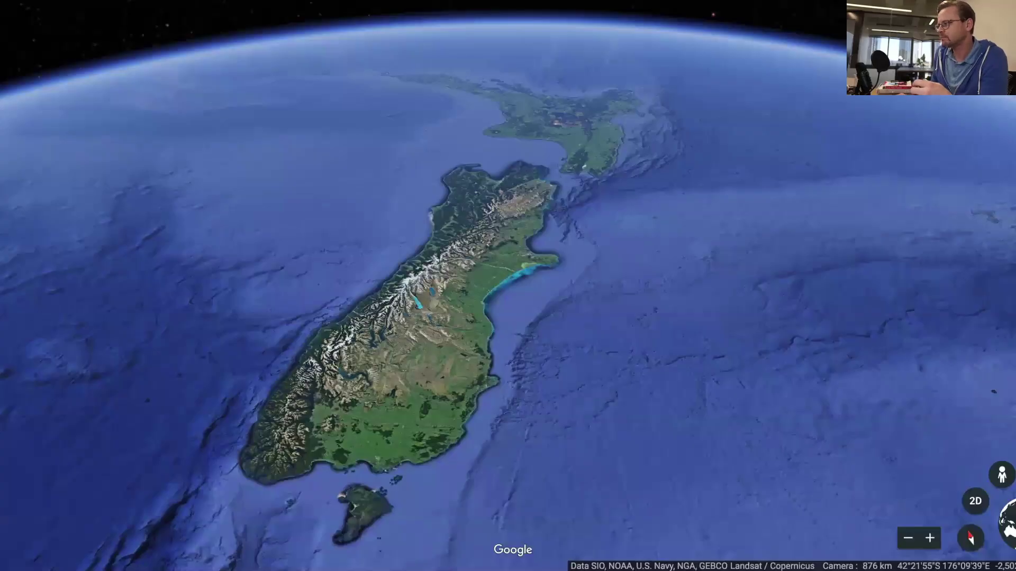
pyautogui.hotkey('alt', 'Tab')
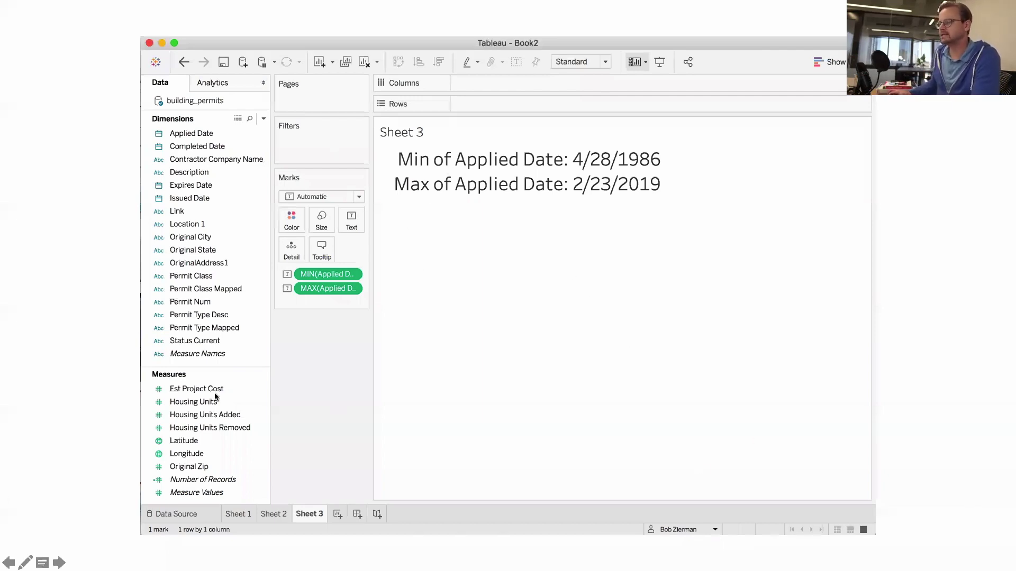
pyautogui.press('Escape')
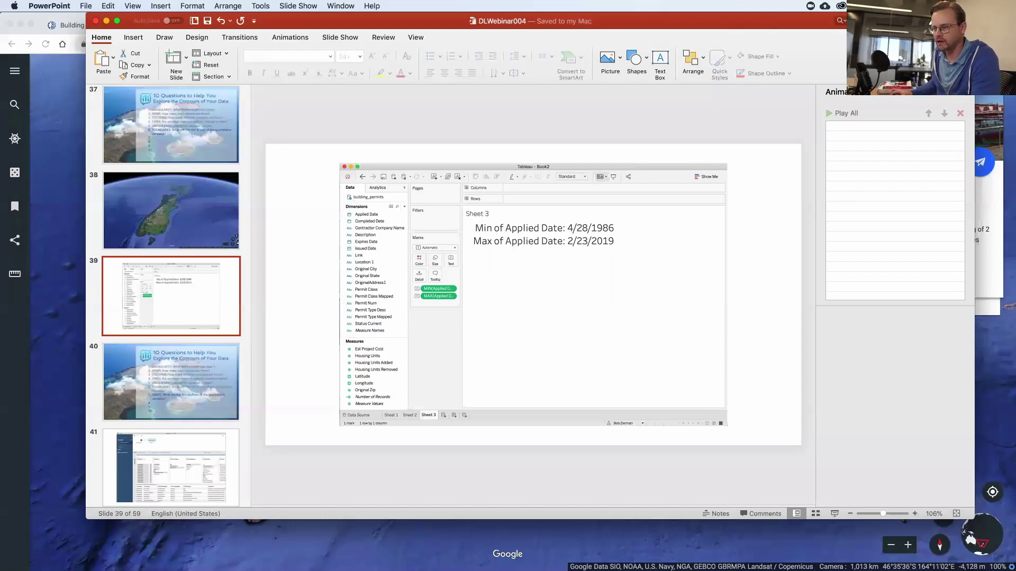
# Switch to the Book2 workbook in Tableau and add a new worksheet.
pyautogui.press('super+Tab')
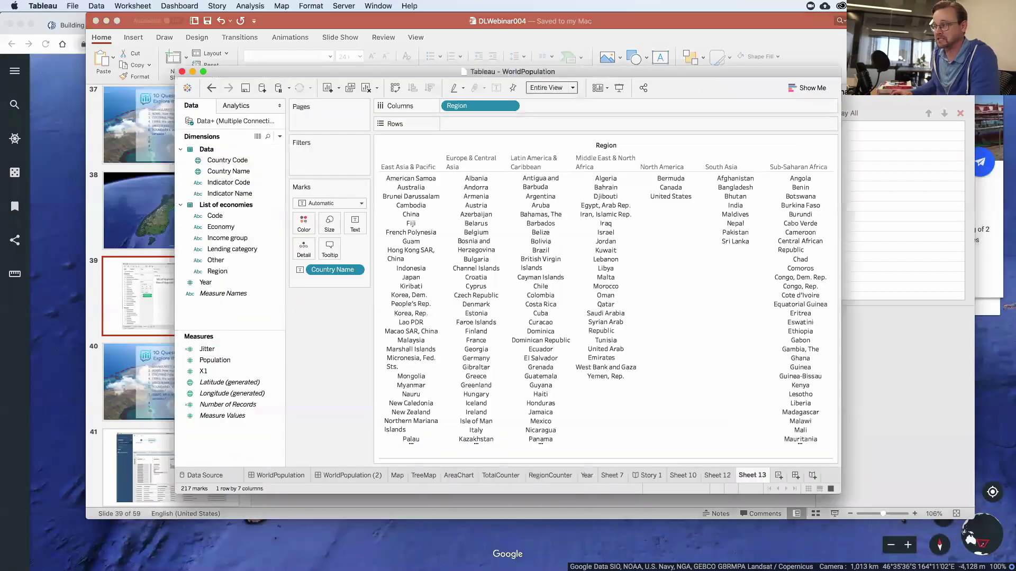
pyautogui.press('super+grave')
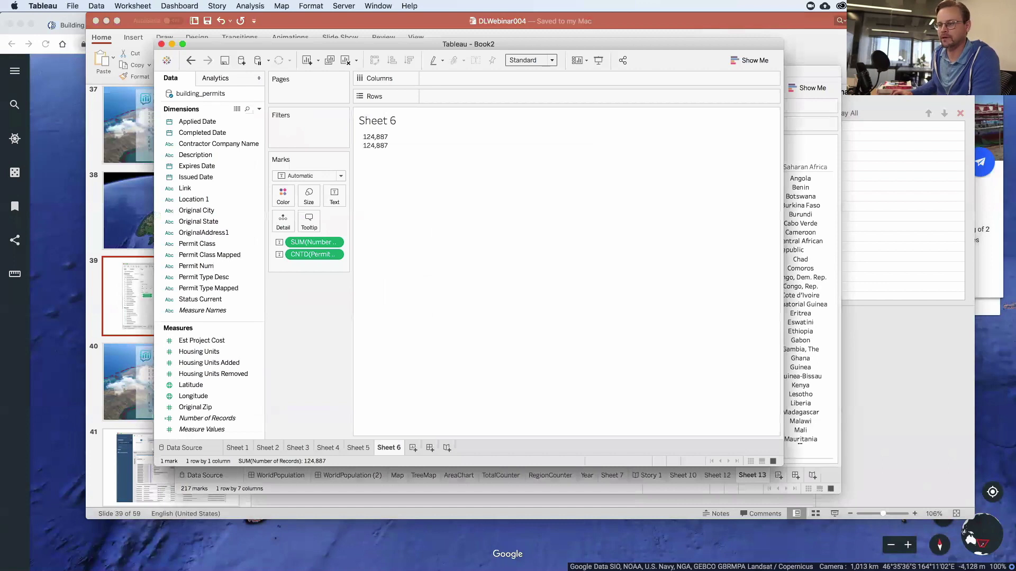
pyautogui.click(412, 448)
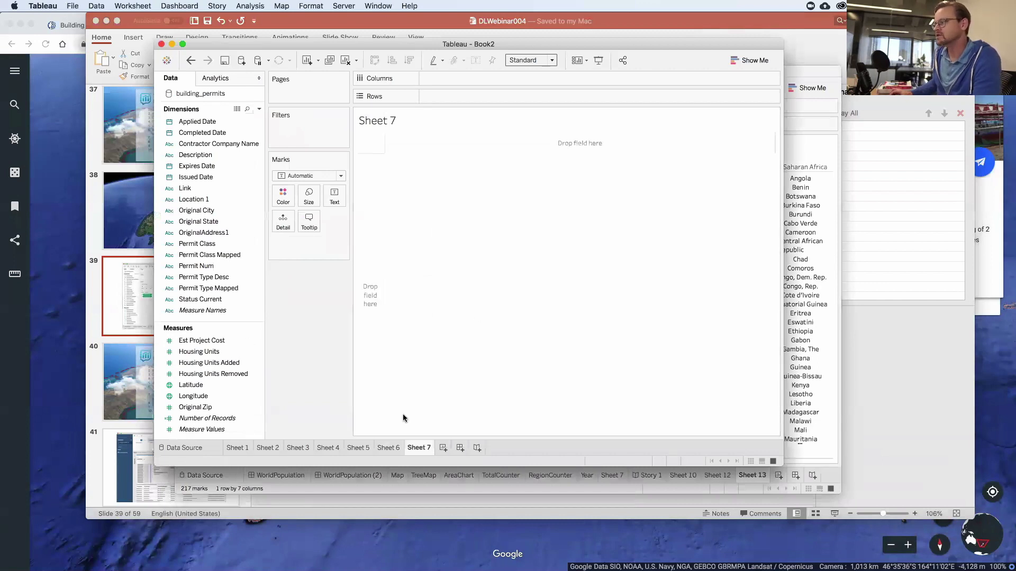
# Place Applied Date on the new worksheet's text marks, aggregated as MIN(Applied Date).
pyautogui.click(216, 124)
pyautogui.moveTo(215, 126); pyautogui.dragTo(340, 202)
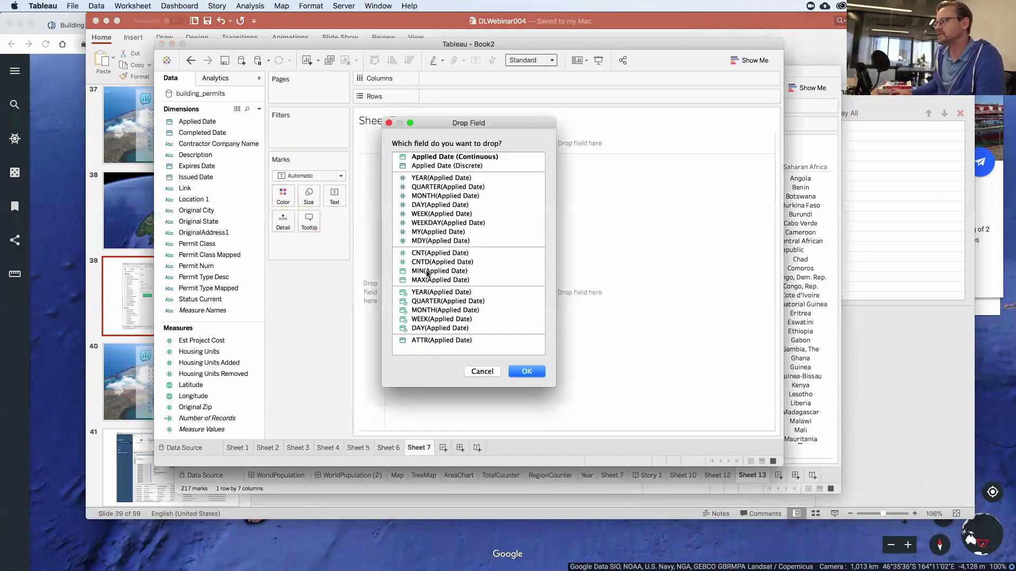
pyautogui.click(427, 271)
pyautogui.press('Return')
pyautogui.moveTo(376, 144)
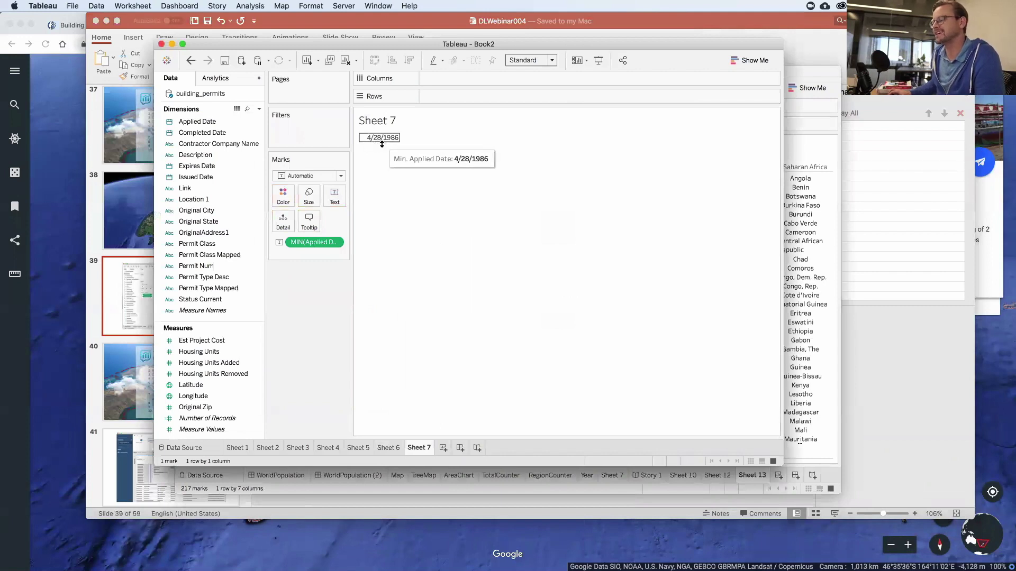
# Add Applied Date to the text marks a second time, aggregated as MAX(Applied Date).
pyautogui.moveTo(197, 122); pyautogui.dragTo(290, 119)
pyautogui.moveTo(225, 122); pyautogui.dragTo(335, 199)
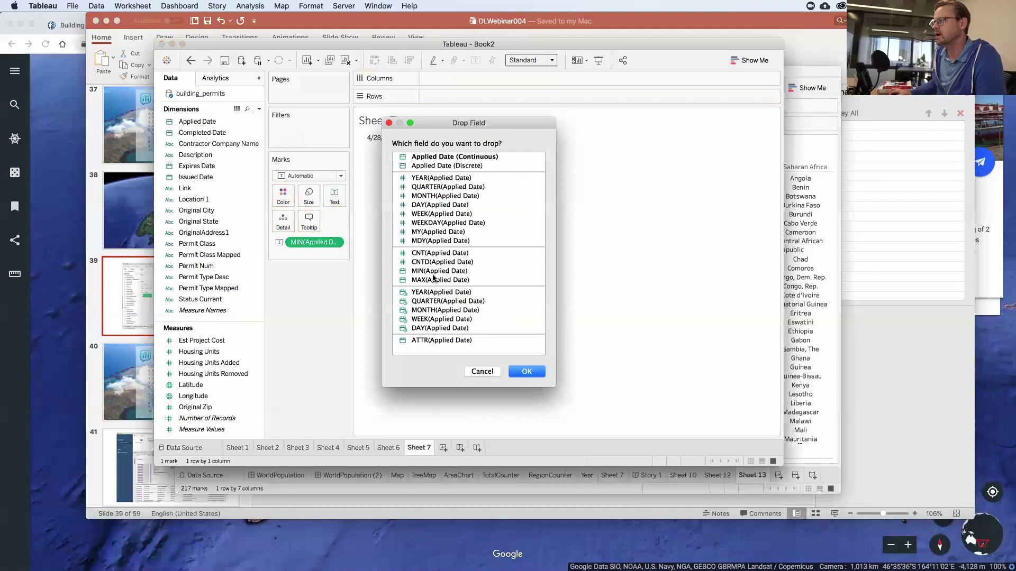
pyautogui.click(435, 279)
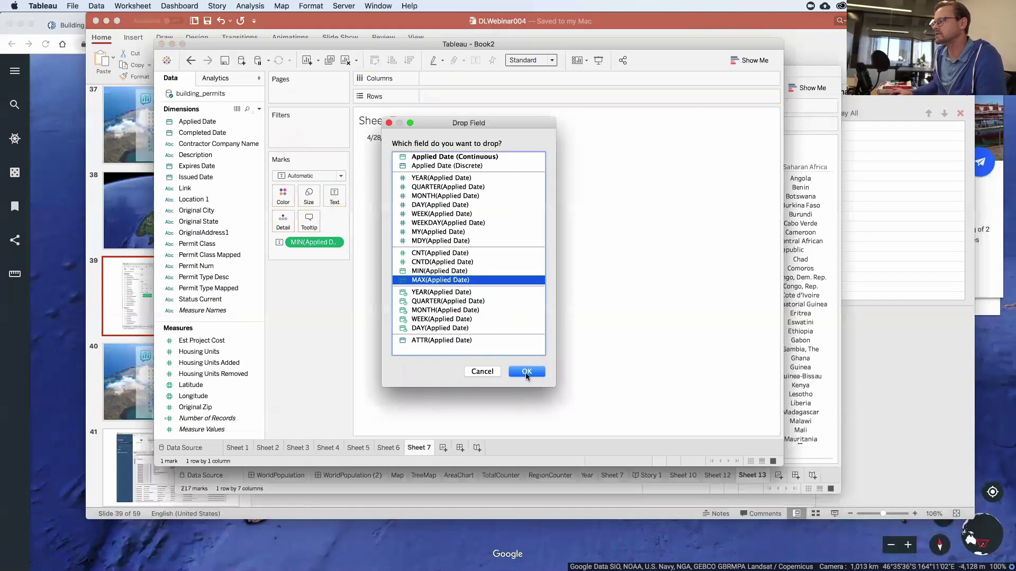
pyautogui.click(527, 372)
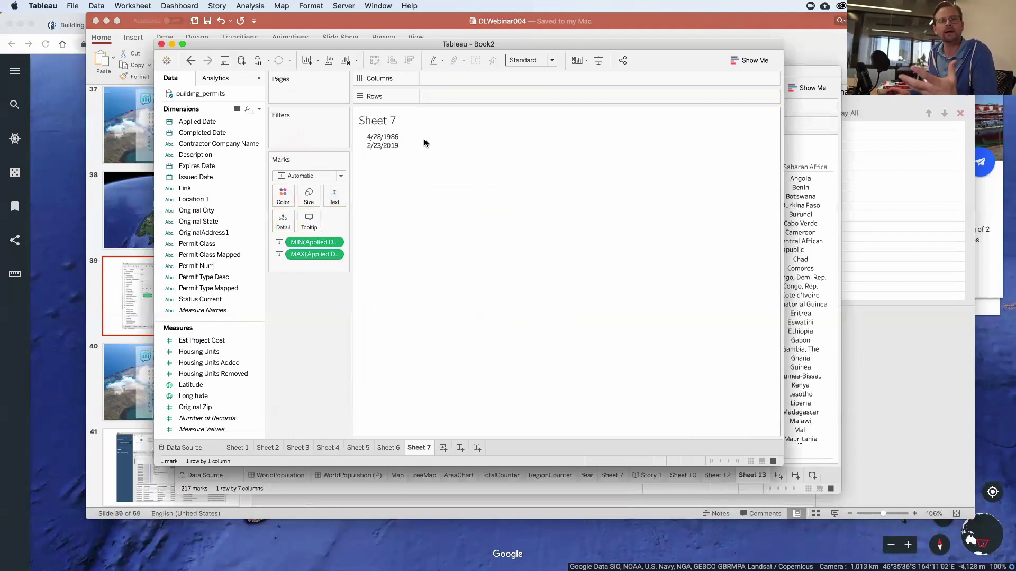
# Check the new worksheet's minimum and maximum Applied Date, switch to PowerPoint and present through the Tableau Prep slide.
pyautogui.moveTo(376, 148)
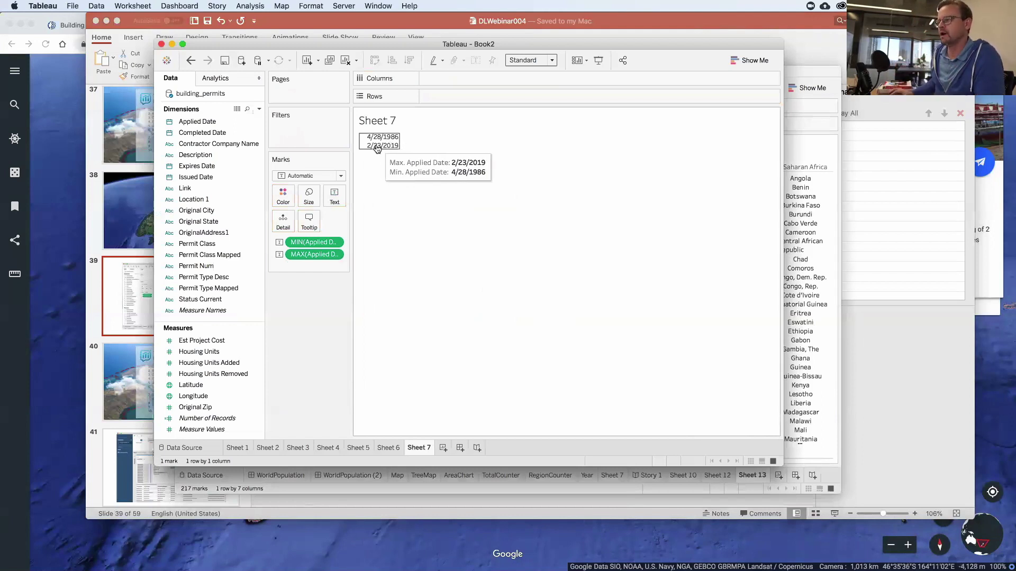
pyautogui.click(771, 33)
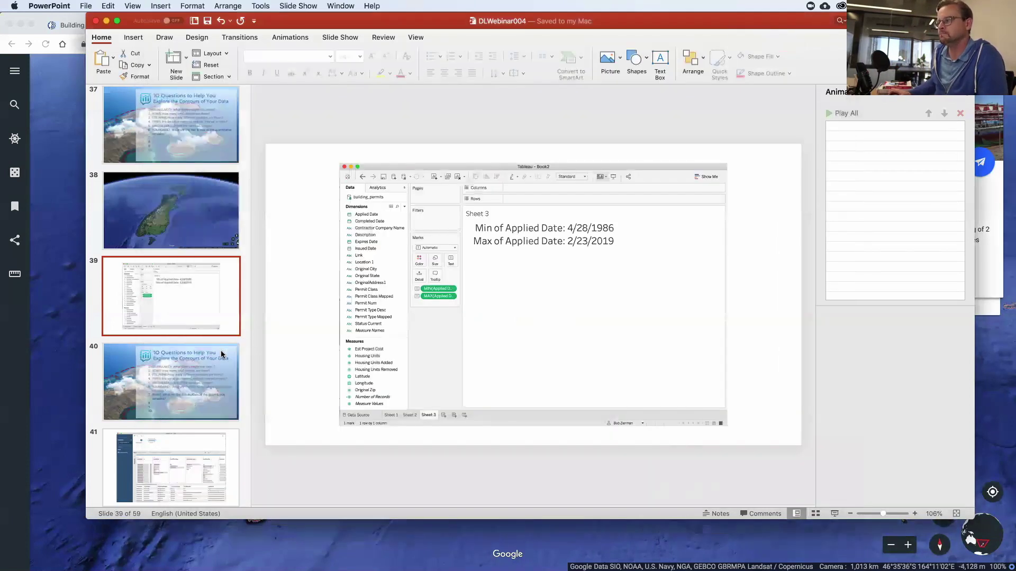
pyautogui.click(841, 516)
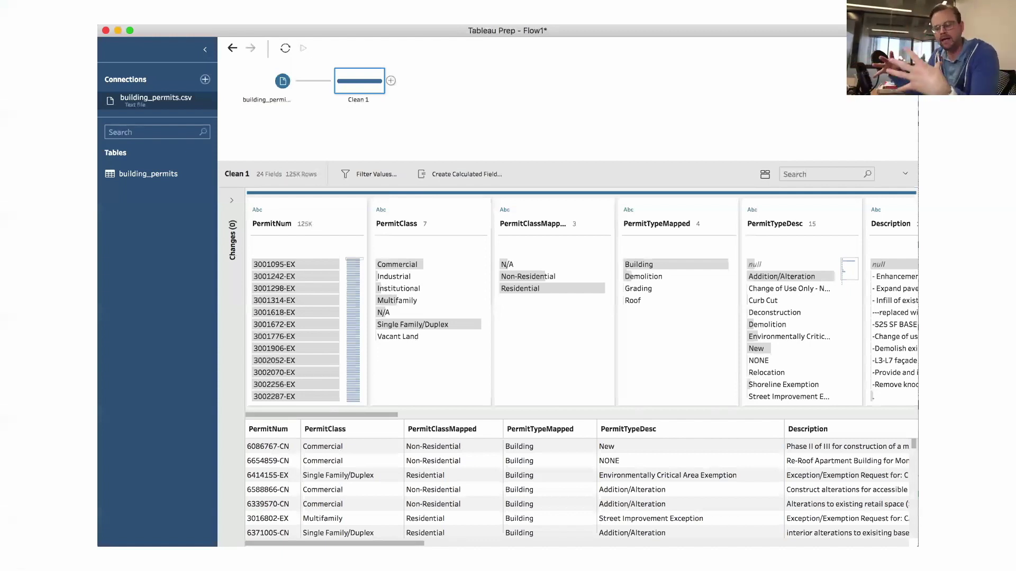
pyautogui.press('Escape')
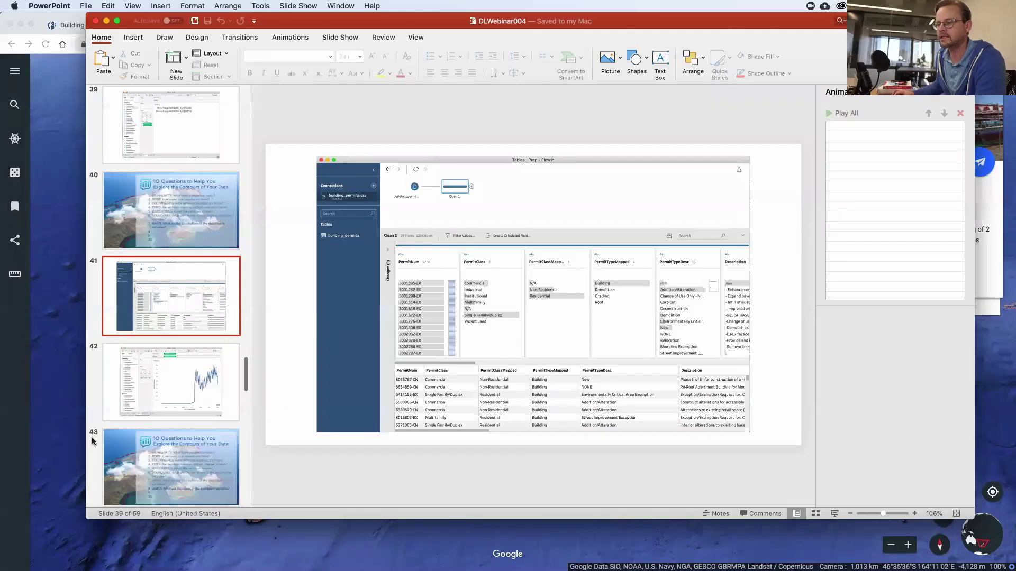
# Switch to Tableau Prep, enlarge the window, and examine the building_permits field distributions, including the null bins of HousingUnits and AppliedDate.
pyautogui.press('super+Tab')
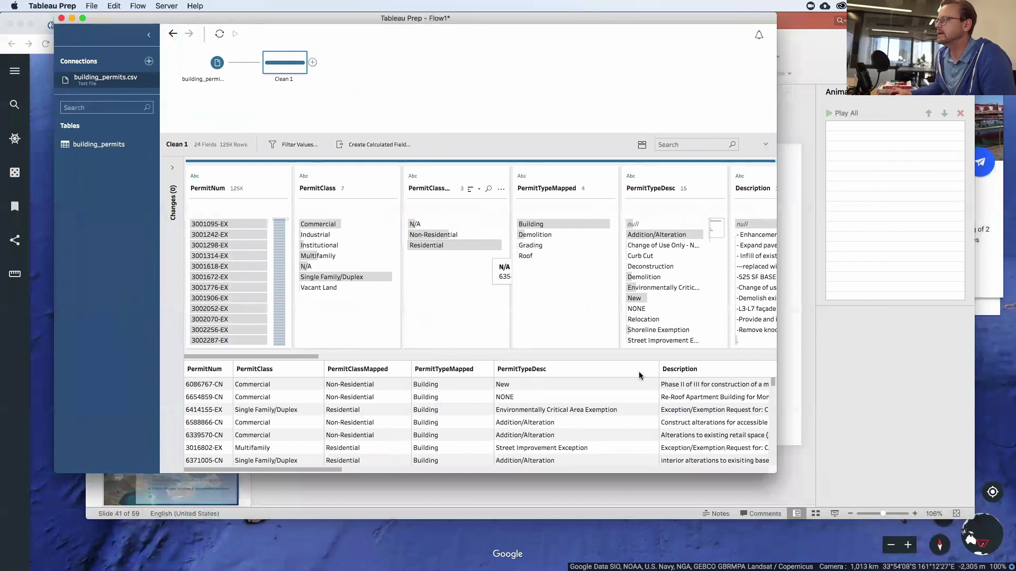
pyautogui.moveTo(776, 470); pyautogui.dragTo(932, 547)
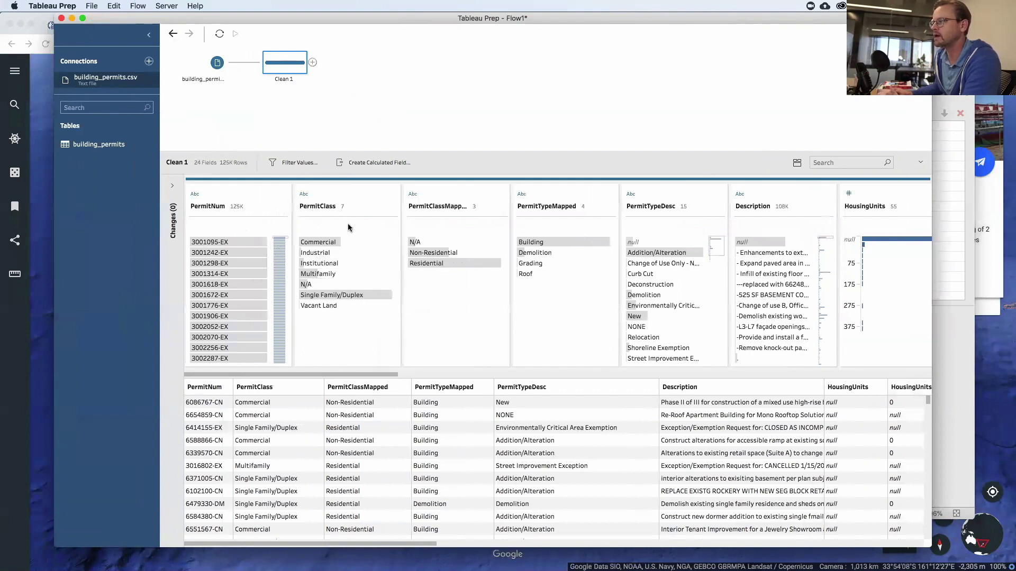
pyautogui.hscroll(2, 500, 265)
pyautogui.hscroll(10, 500, 265)
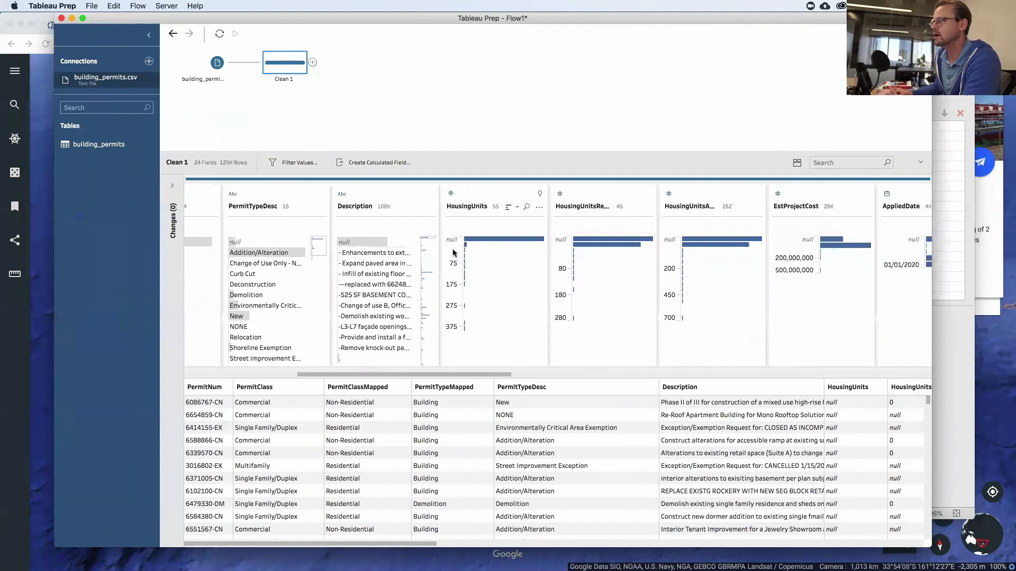
pyautogui.moveTo(472, 241)
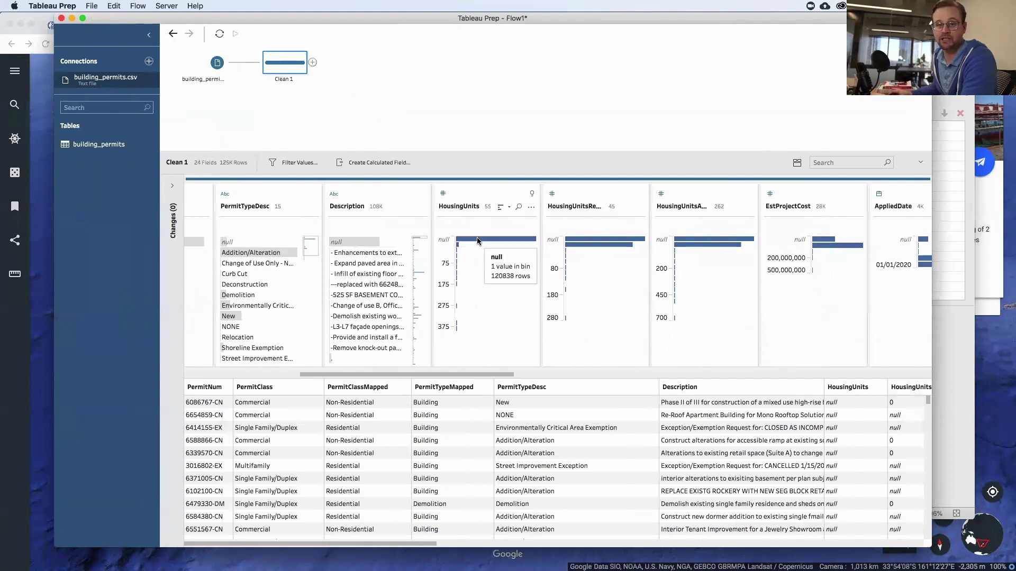
pyautogui.hscroll(10, 477, 239)
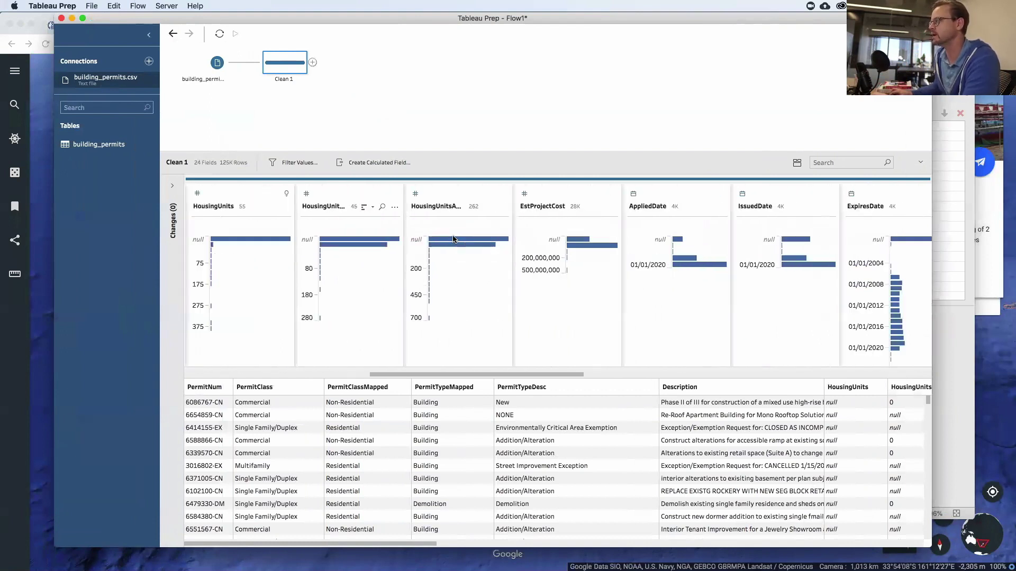
pyautogui.hscroll(4, 453, 239)
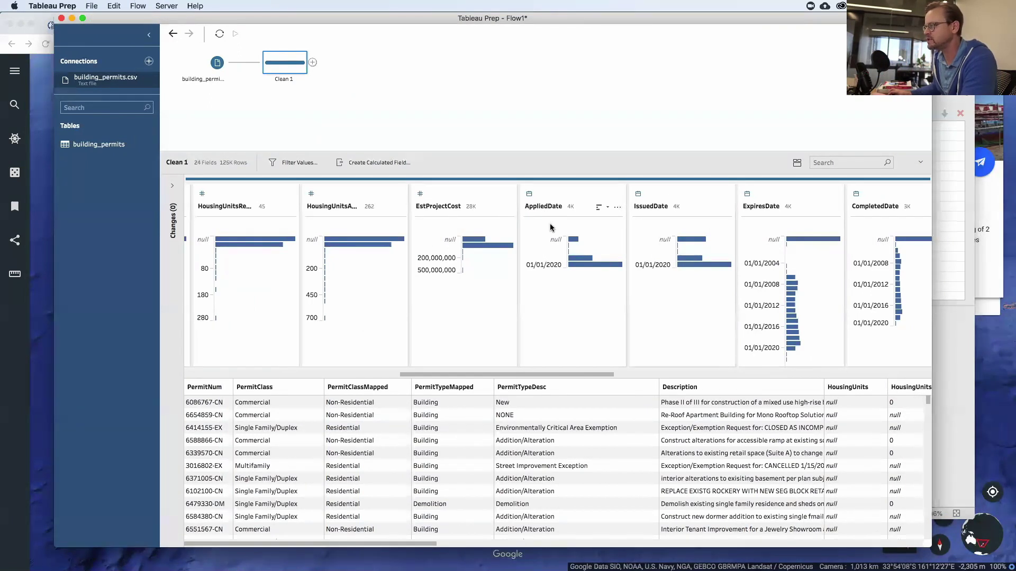
pyautogui.moveTo(577, 240)
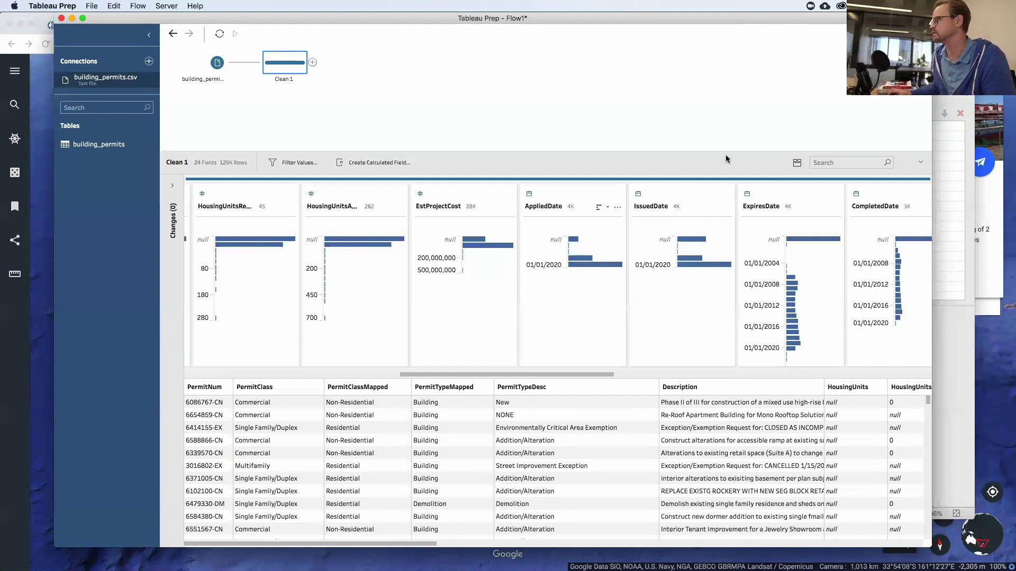
# Switch to PowerPoint and present from the monthly Applied Date line chart slide through the Permit Class bar chart slide.
pyautogui.press('super+Tab')
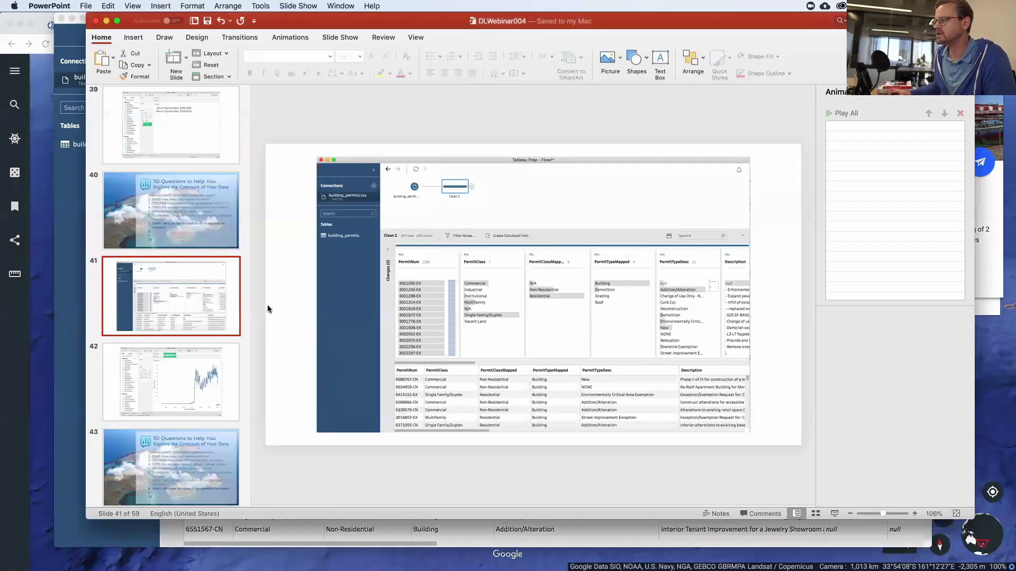
pyautogui.click(210, 358)
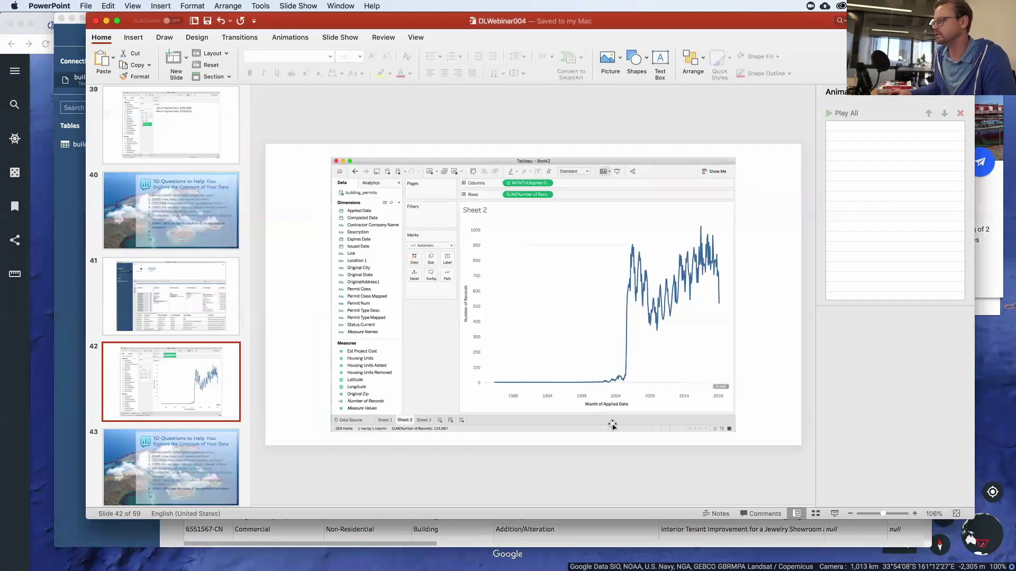
pyautogui.click(834, 513)
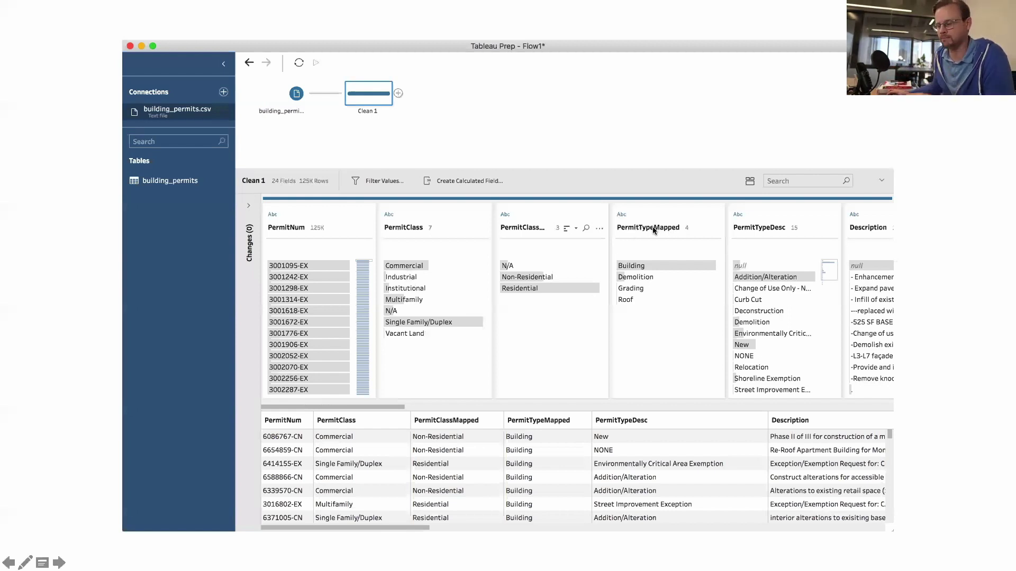
pyautogui.press('super+Tab')
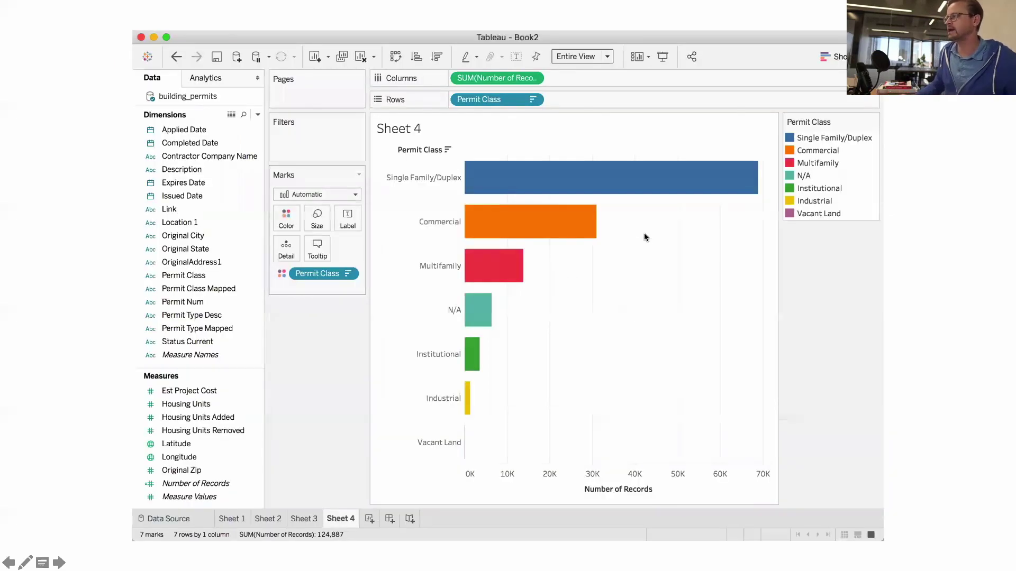
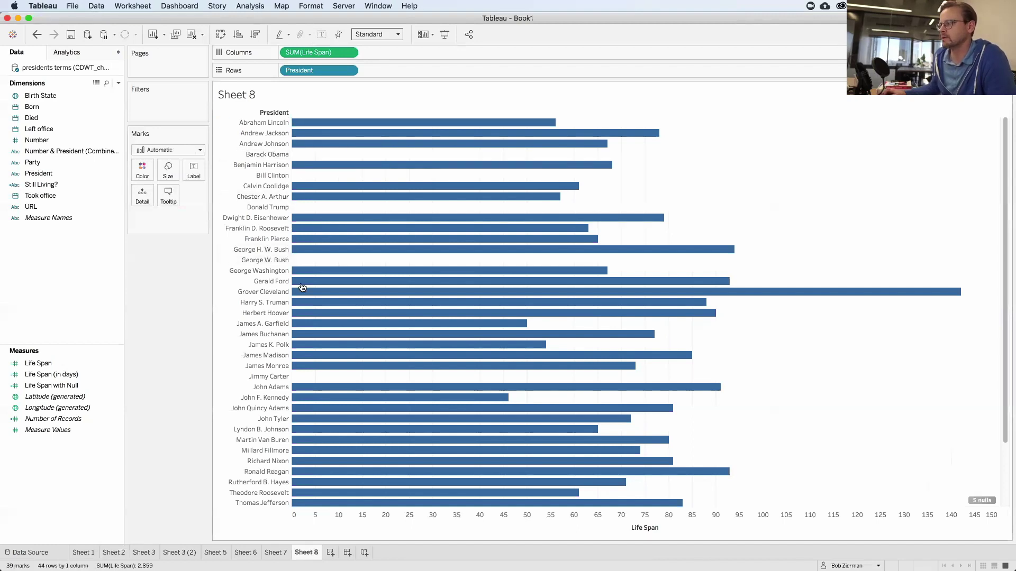
# Review the chart of life span by president on Sheet 8 of the Book1 workbook, along with the Died and Life Span (in days) fields.
pyautogui.scroll(-5, 324, 370)
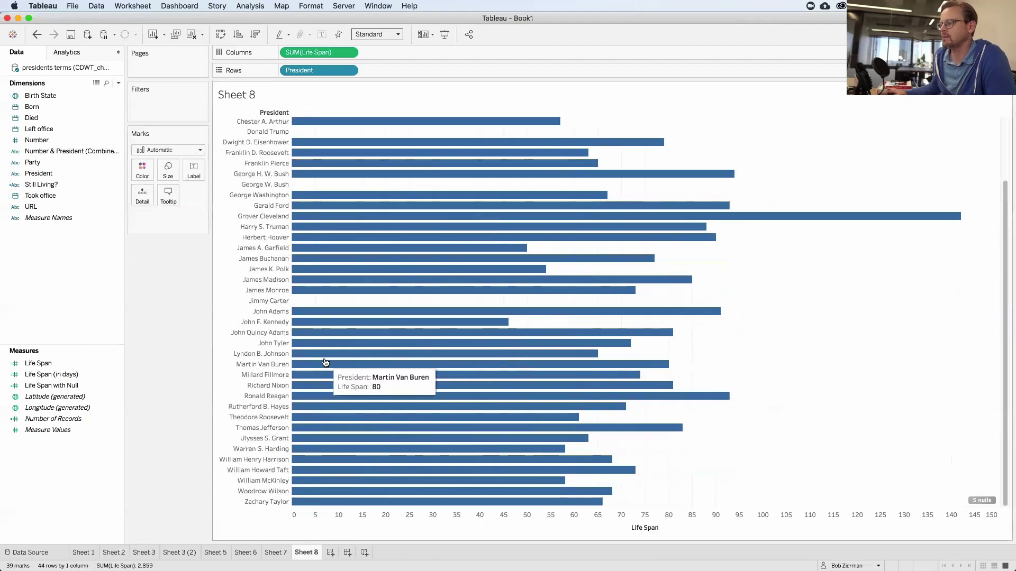
pyautogui.scroll(5, 325, 364)
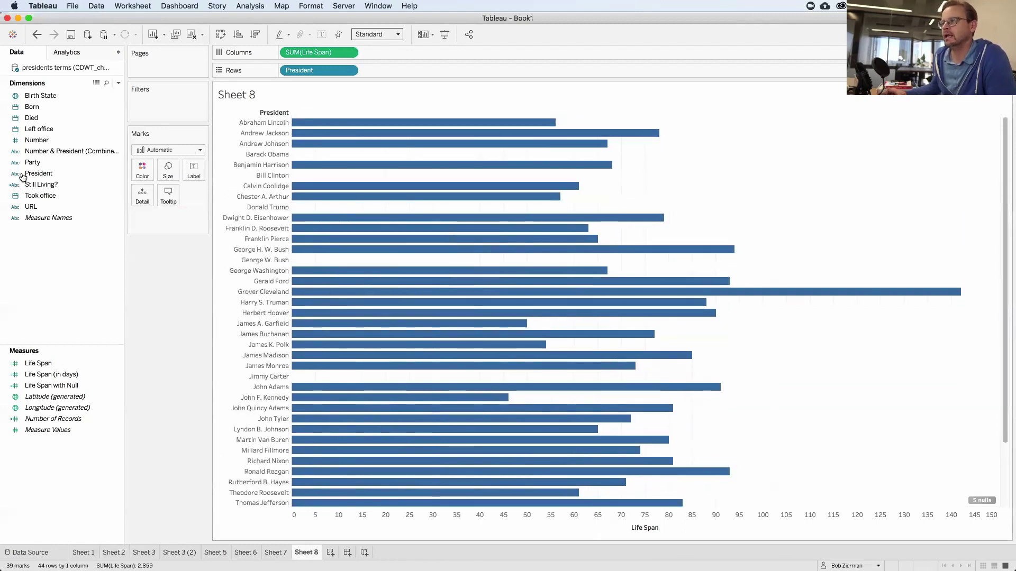
pyautogui.click(37, 119)
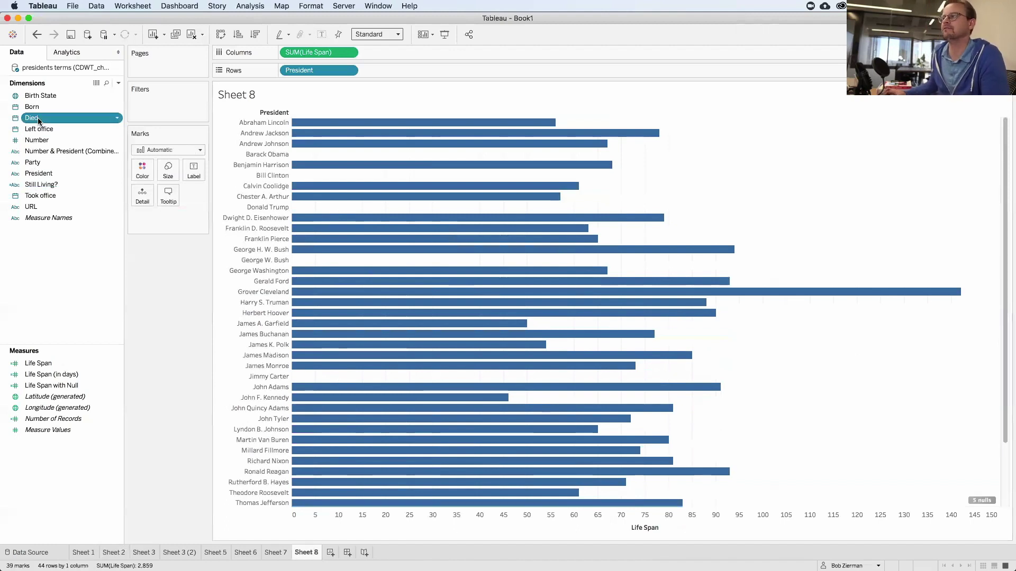
pyautogui.click(74, 374)
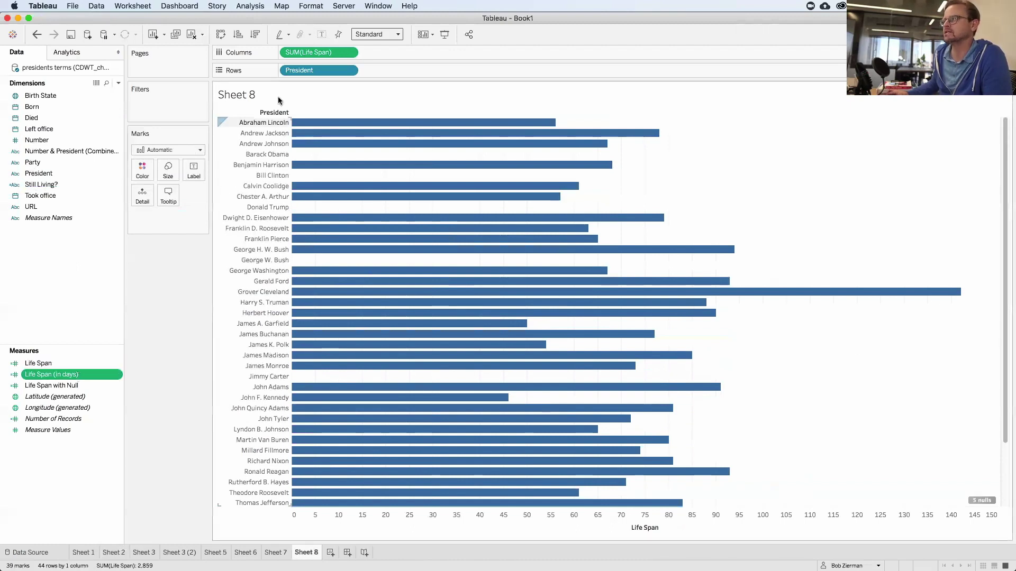
# Open the Life Span calculation, inspect the DATEDIFF function with its 'year', Born and Died arguments, and close it unchanged.
pyautogui.click(100, 363)
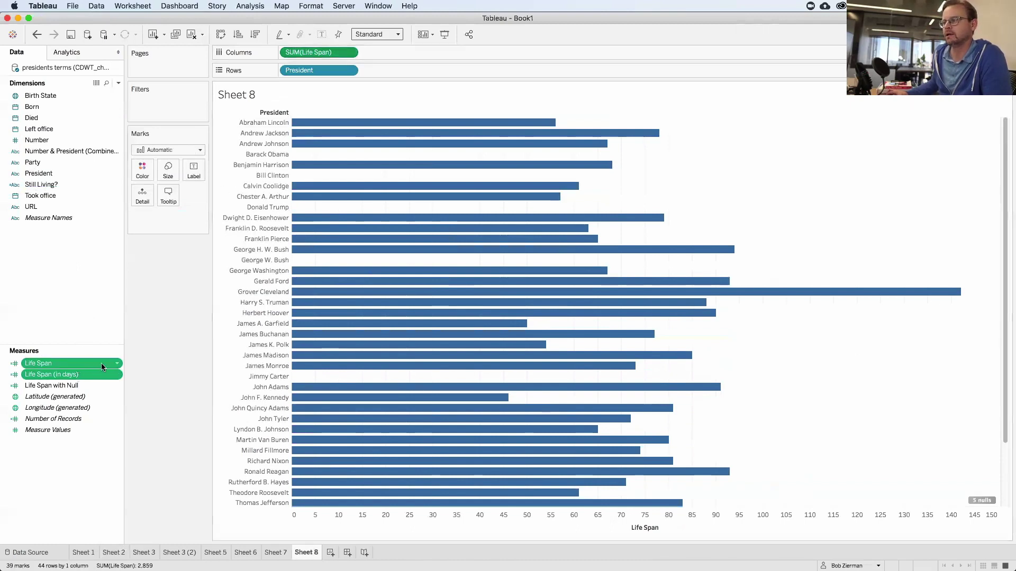
pyautogui.click(117, 363)
pyautogui.click(136, 186)
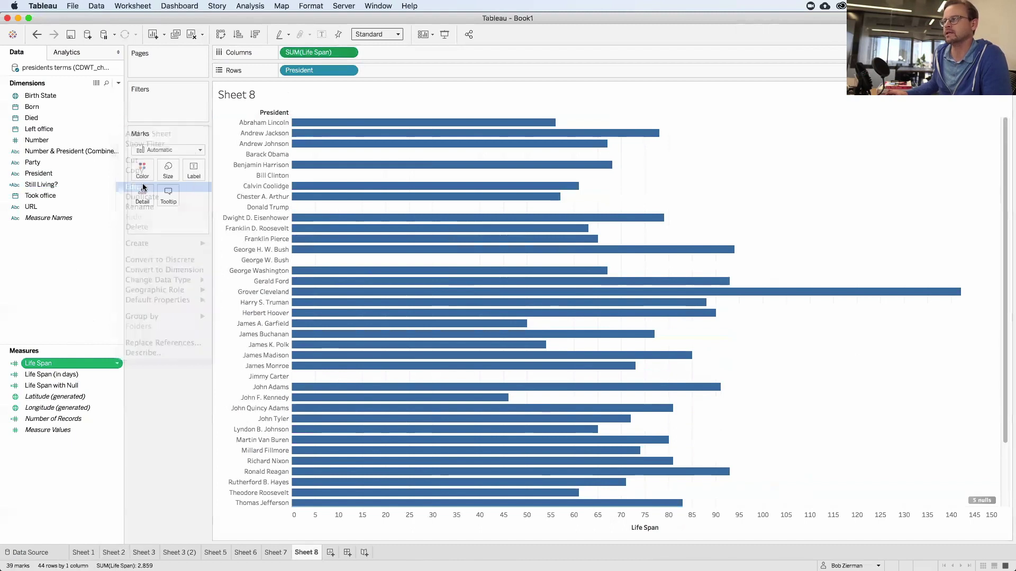
pyautogui.doubleClick(266, 219)
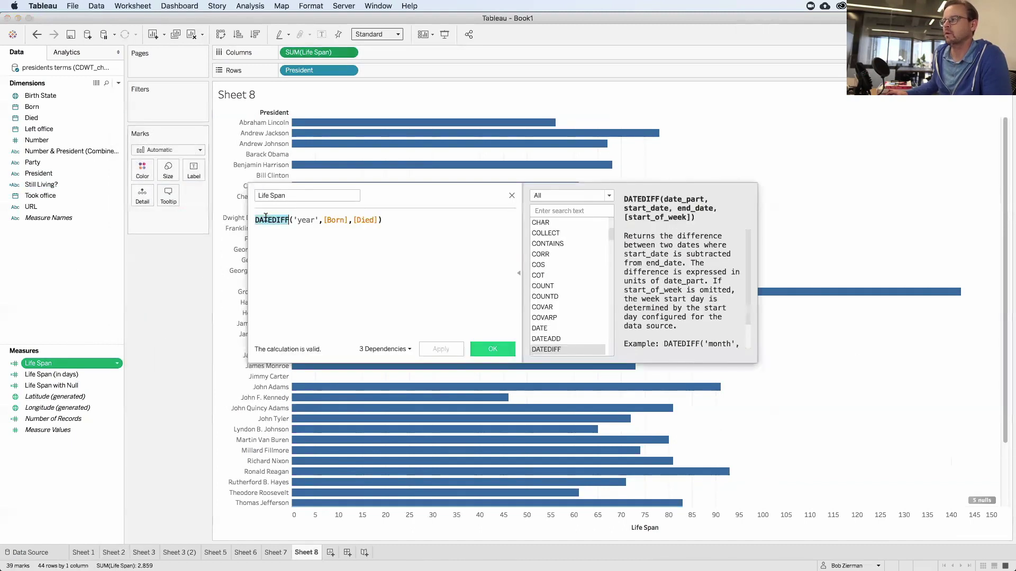
pyautogui.click(306, 220)
pyautogui.click(329, 218)
pyautogui.click(361, 220)
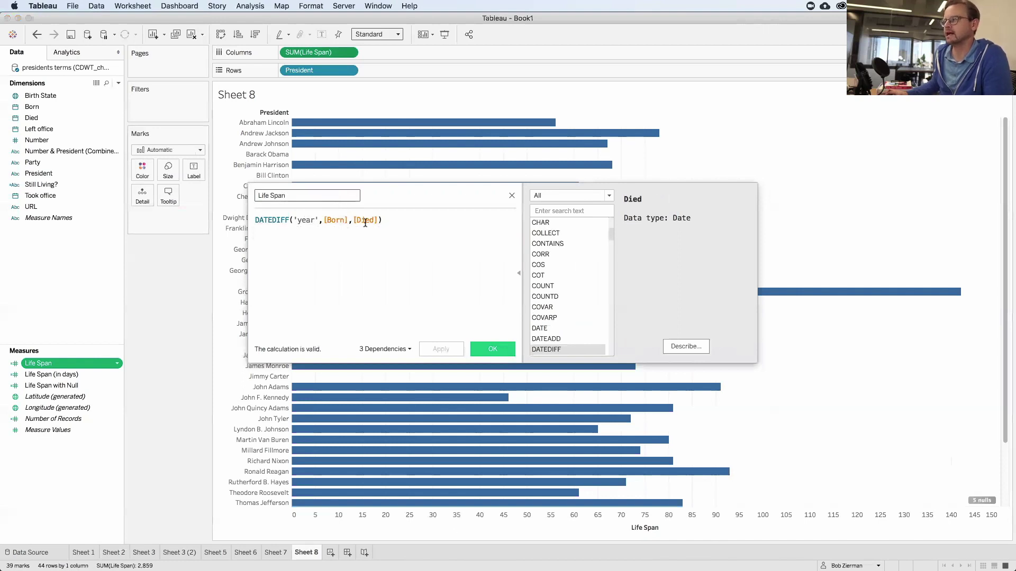
pyautogui.click(365, 223)
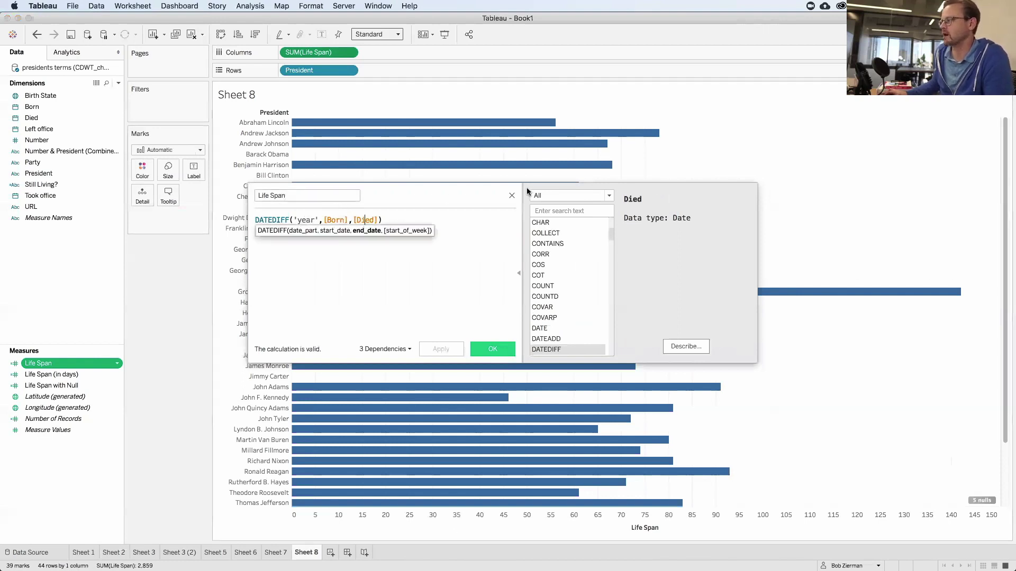
pyautogui.click(511, 196)
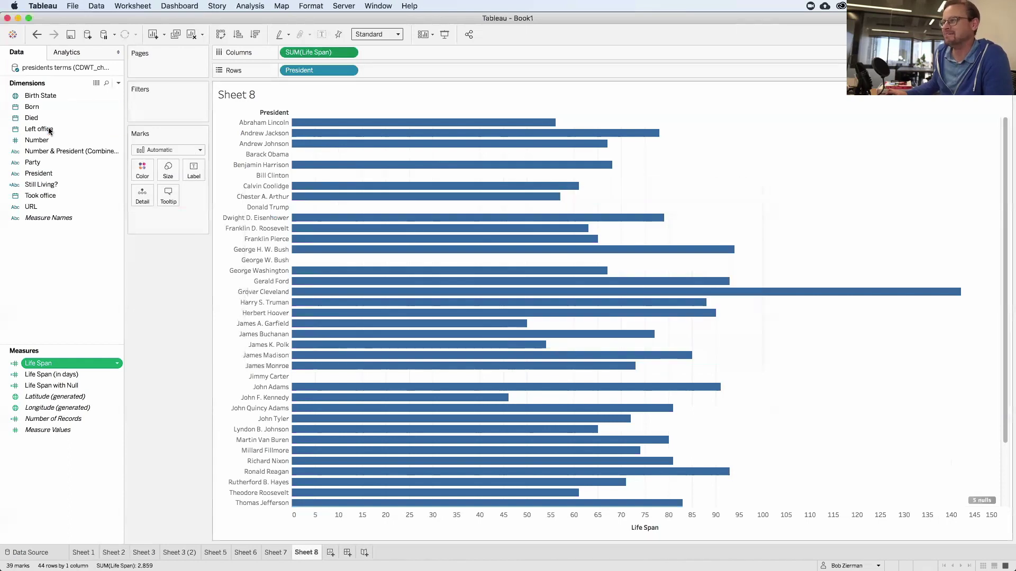
# Add the Number dimension to the rows ahead of President and review the life span chart by term number.
pyautogui.click(55, 141)
pyautogui.moveTo(55, 141); pyautogui.dragTo(280, 70)
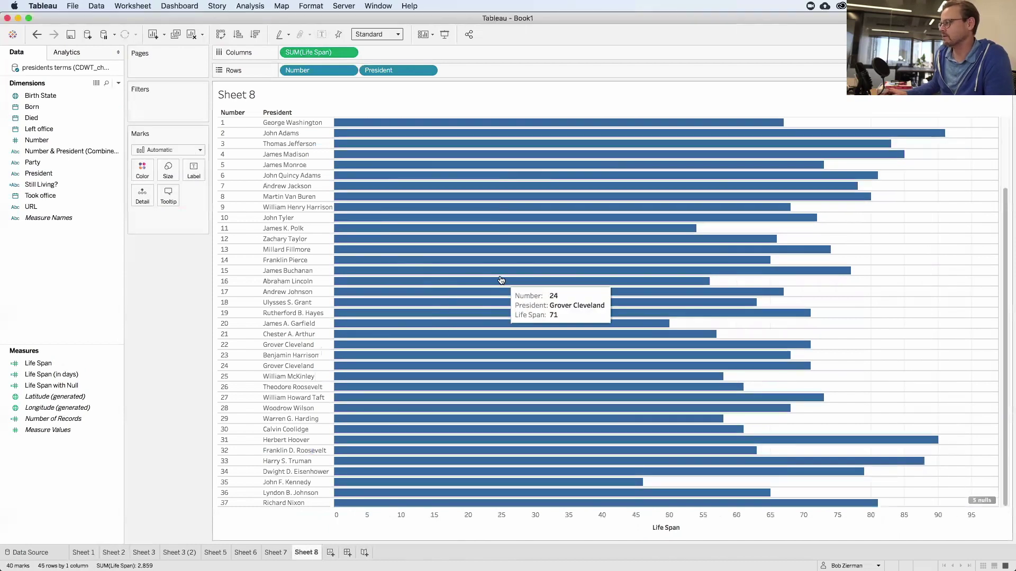
pyautogui.scroll(-5, 503, 282)
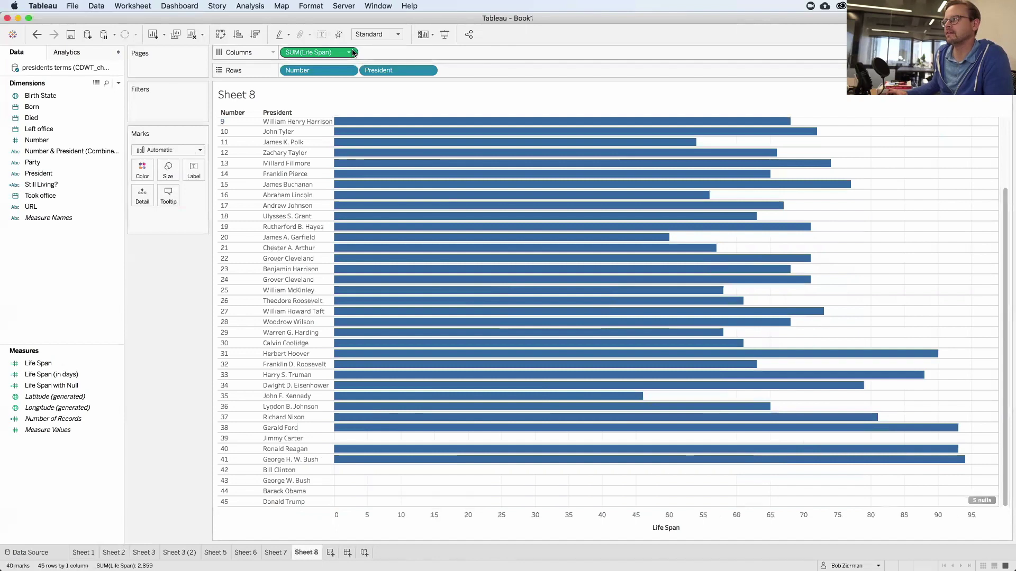
# Open the Life Span with Null calculation for editing and examine its ISNULL test on the Died field.
pyautogui.click(117, 365)
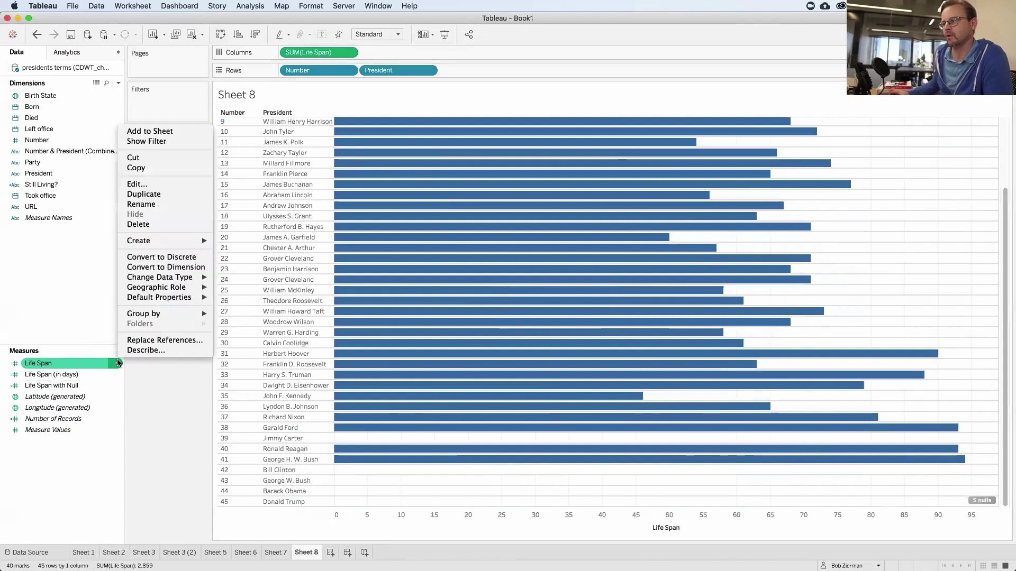
pyautogui.moveTo(156, 244)
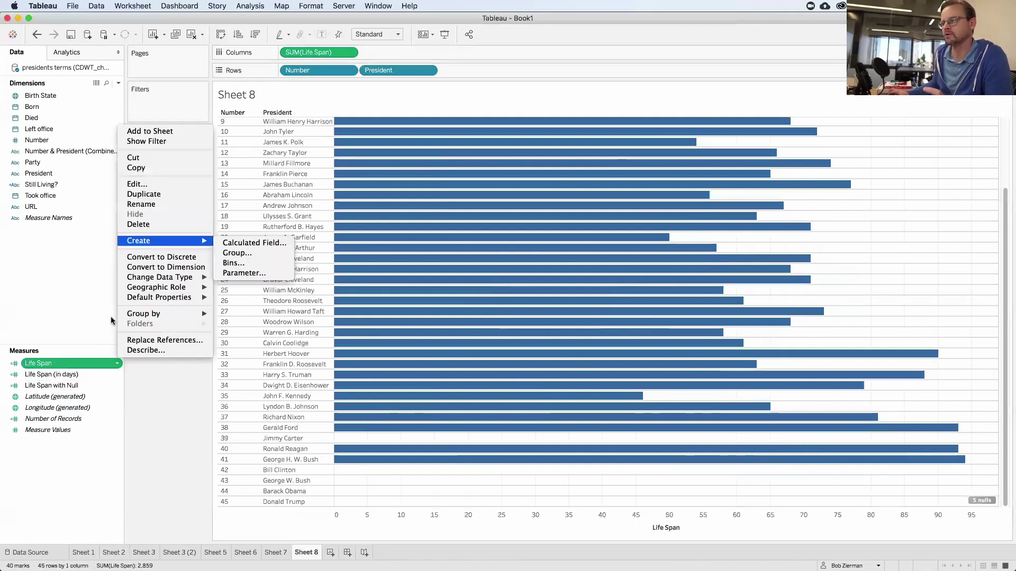
pyautogui.click(82, 386)
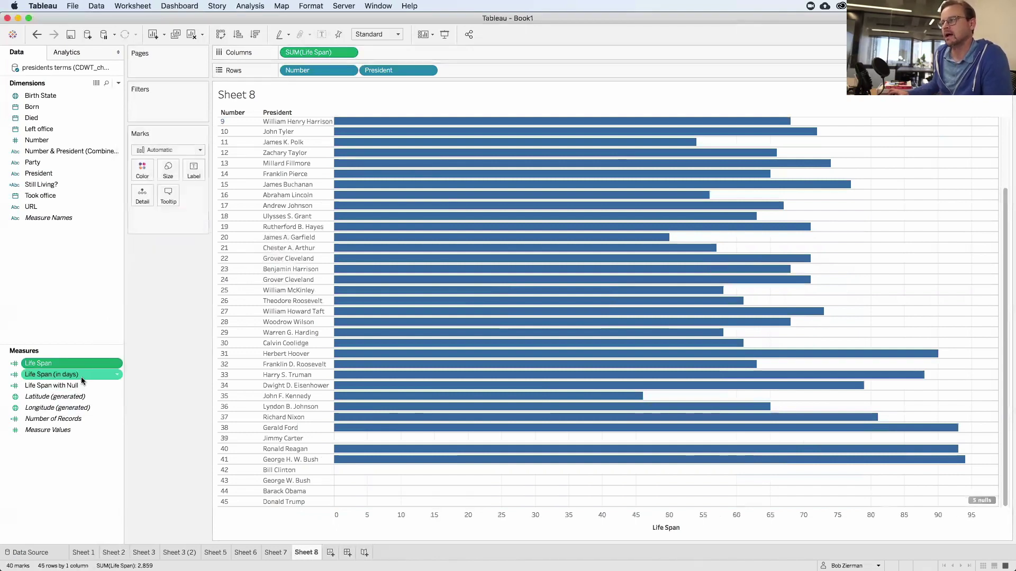
pyautogui.click(117, 386)
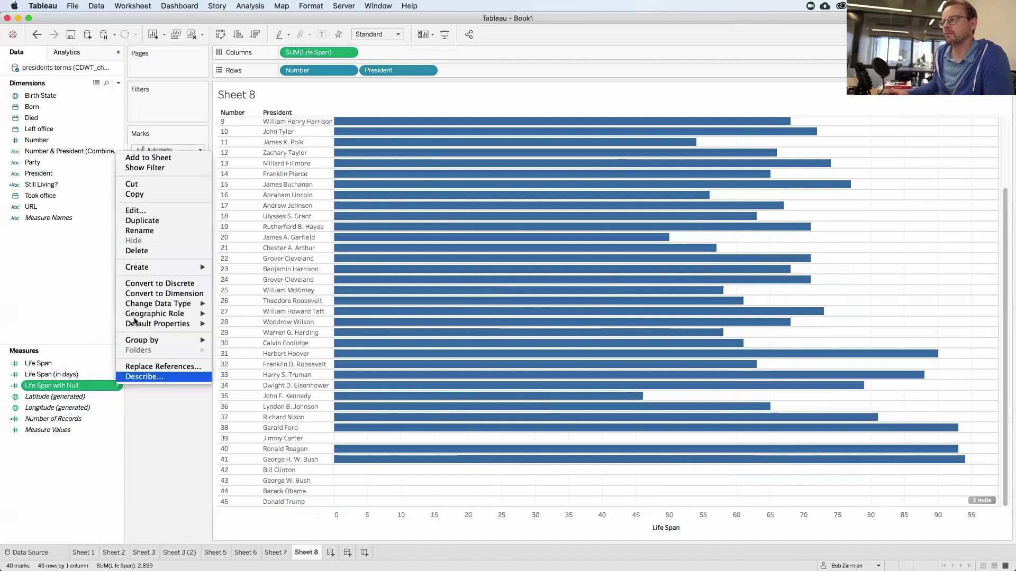
pyautogui.click(135, 211)
pyautogui.moveTo(256, 218)
pyautogui.mouseDown()
pyautogui.moveTo(320, 218)
pyautogui.moveTo(330, 231)
pyautogui.moveTo(328, 215)
pyautogui.moveTo(296, 225)
pyautogui.moveTo(259, 207)
pyautogui.mouseUp()
pyautogui.press('super+z')
pyautogui.click(283, 220)
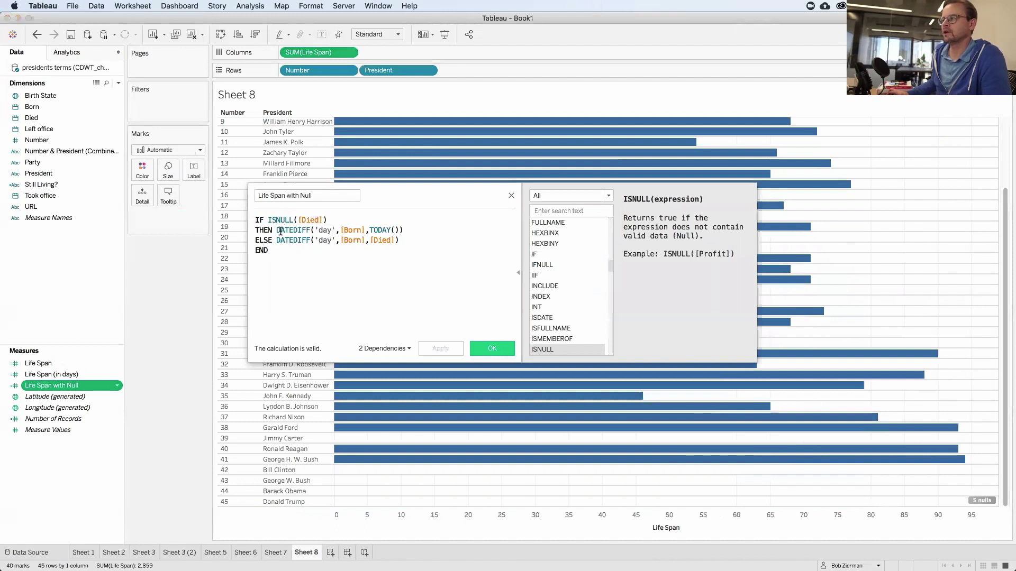
# Examine the THEN branch of the calculation, with DATEDIFF from Born to TODAY() in days, against the Died condition.
pyautogui.click(280, 231)
pyautogui.click(351, 230)
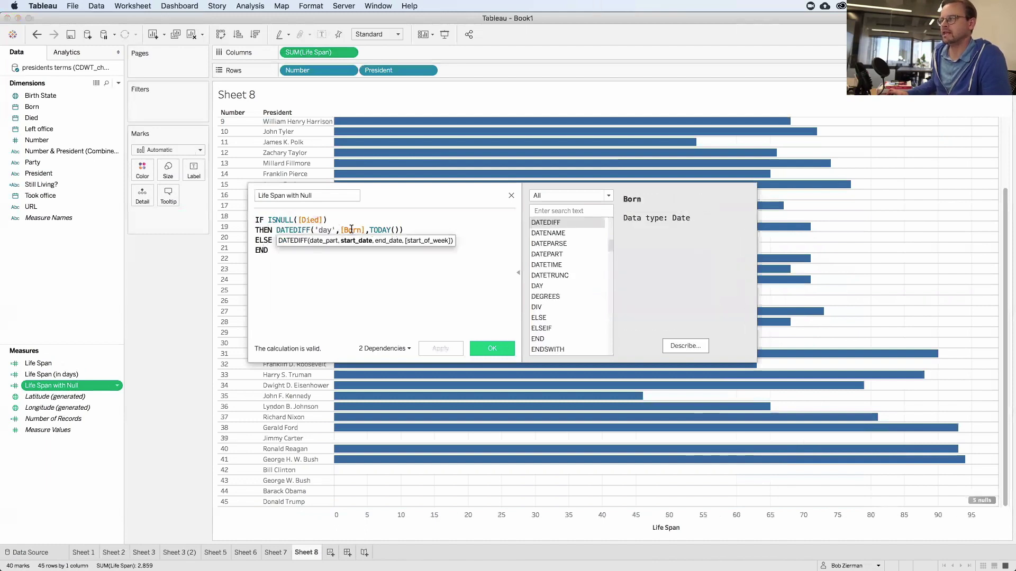
pyautogui.click(378, 228)
pyautogui.click(360, 260)
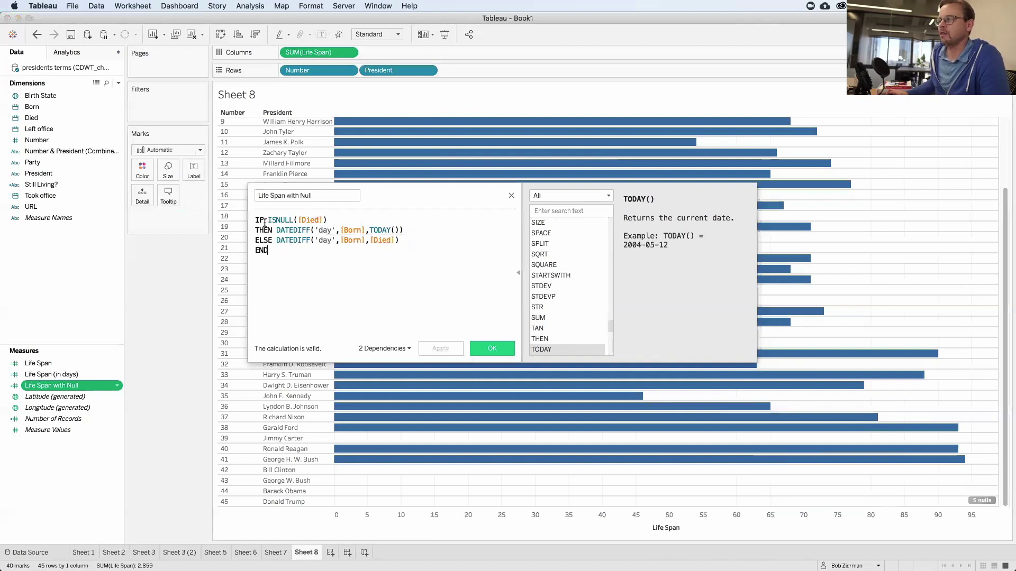
pyautogui.click(308, 219)
pyautogui.click(288, 249)
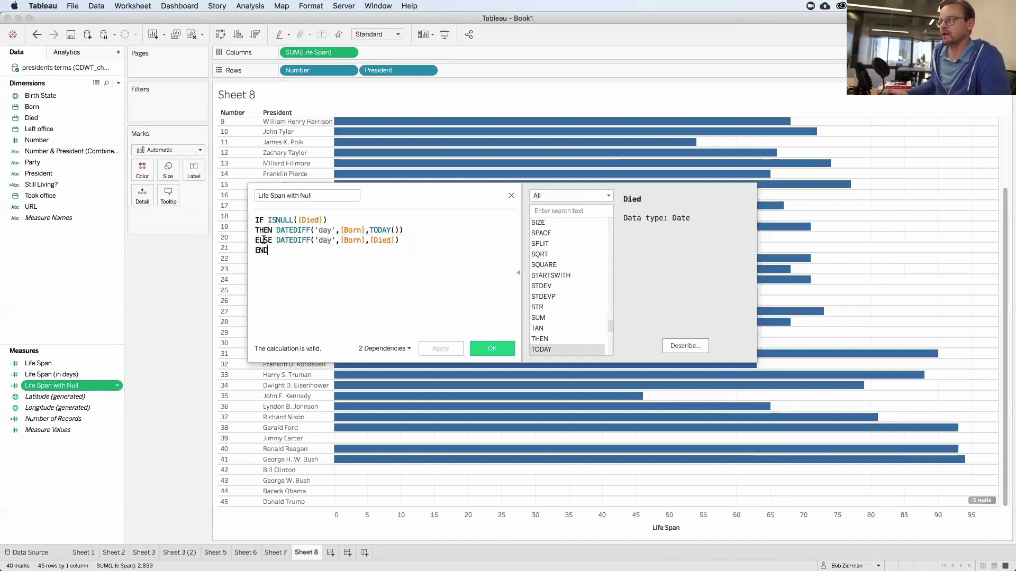
# Inspect the ELSE branch's DATEDIFF with its Born and Died arguments, and close the Life Span with Null calculation unchanged.
pyautogui.click(284, 239)
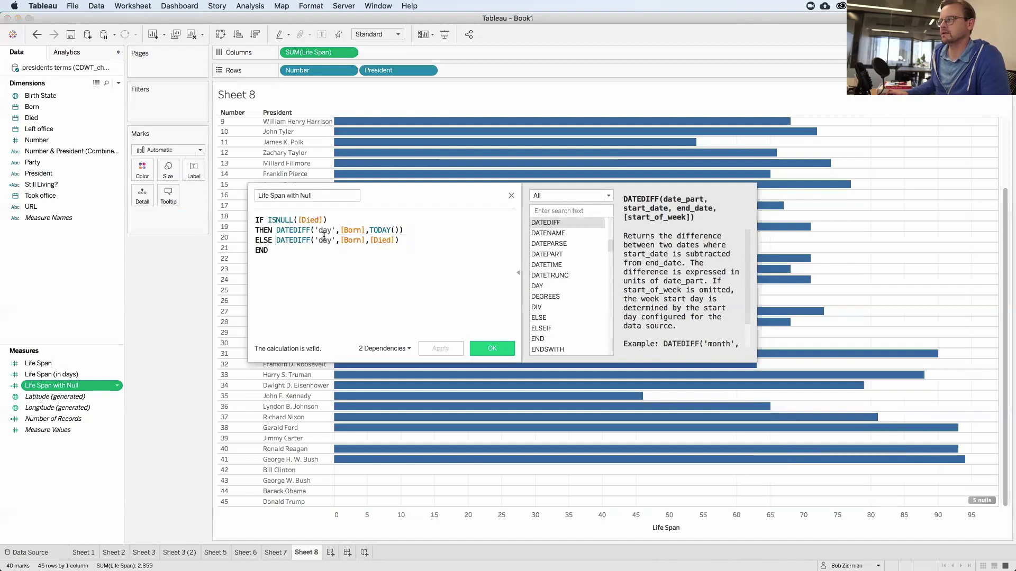
pyautogui.click(340, 240)
pyautogui.click(378, 240)
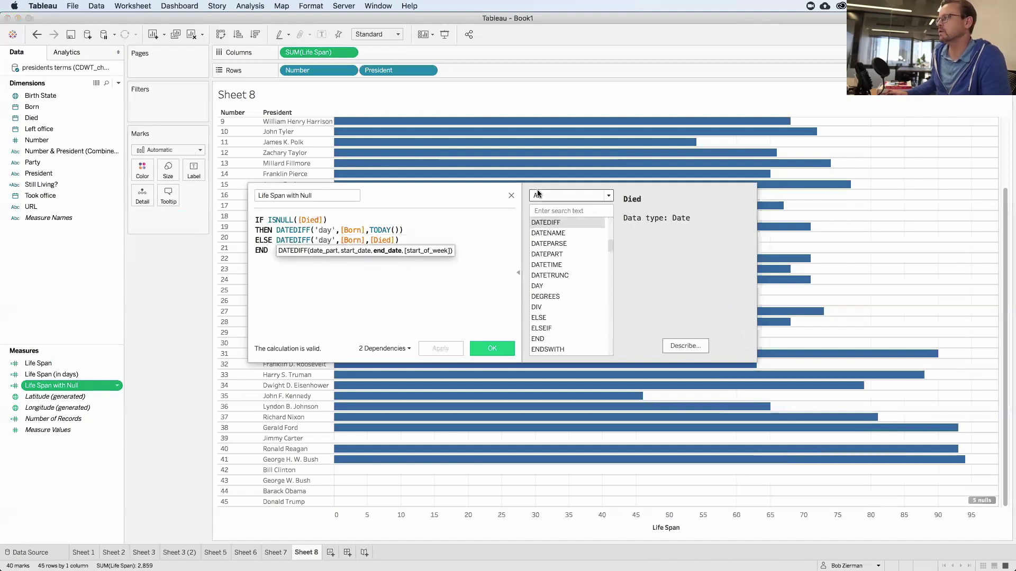
pyautogui.click(511, 196)
# Replace the Life Span measure in the columns with Life Span with Null.
pyautogui.moveTo(65, 386); pyautogui.dragTo(315, 50)
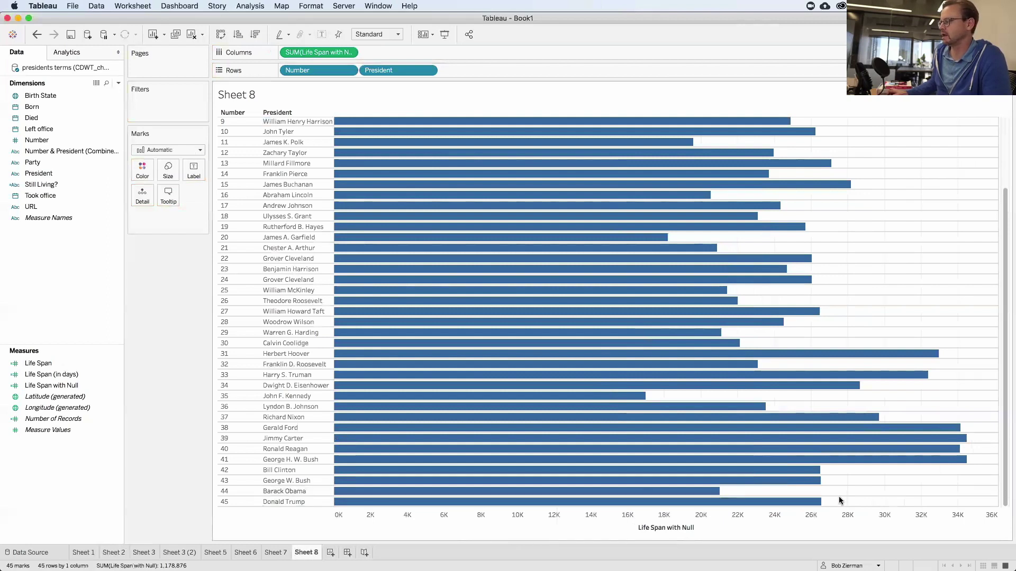
pyautogui.click(53, 175)
# Open the Still Living? calculation, inspect its ISNULL condition and the "Living" and "Deceased" results, and close it unchanged.
pyautogui.click(53, 184)
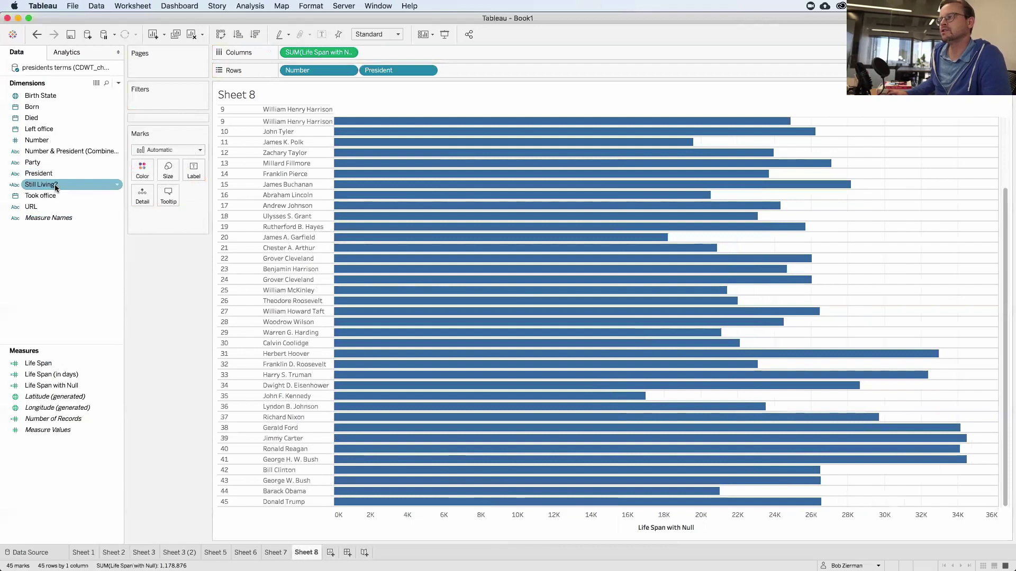
pyautogui.click(117, 184)
pyautogui.click(138, 244)
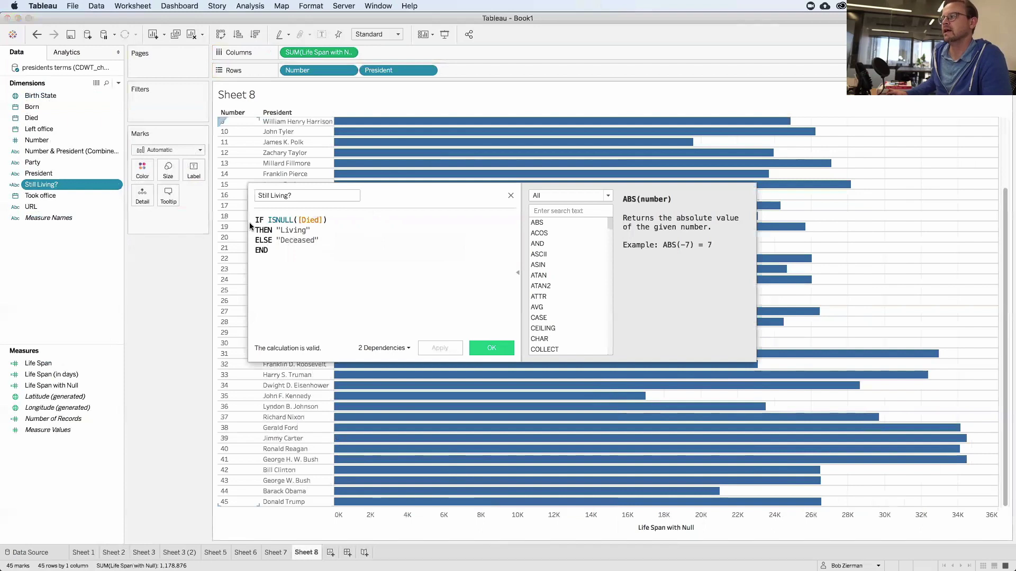
pyautogui.click(290, 219)
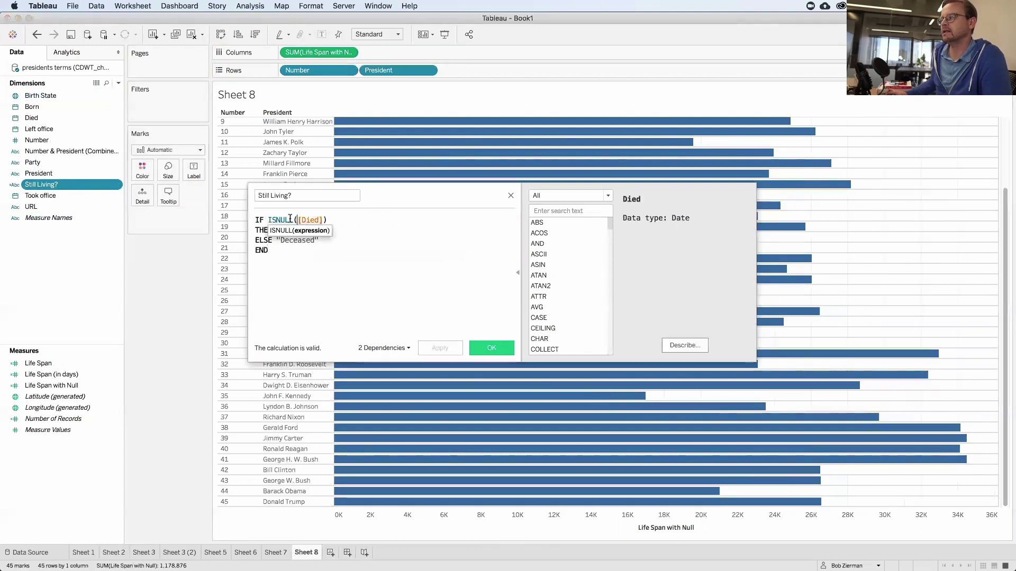
pyautogui.click(336, 232)
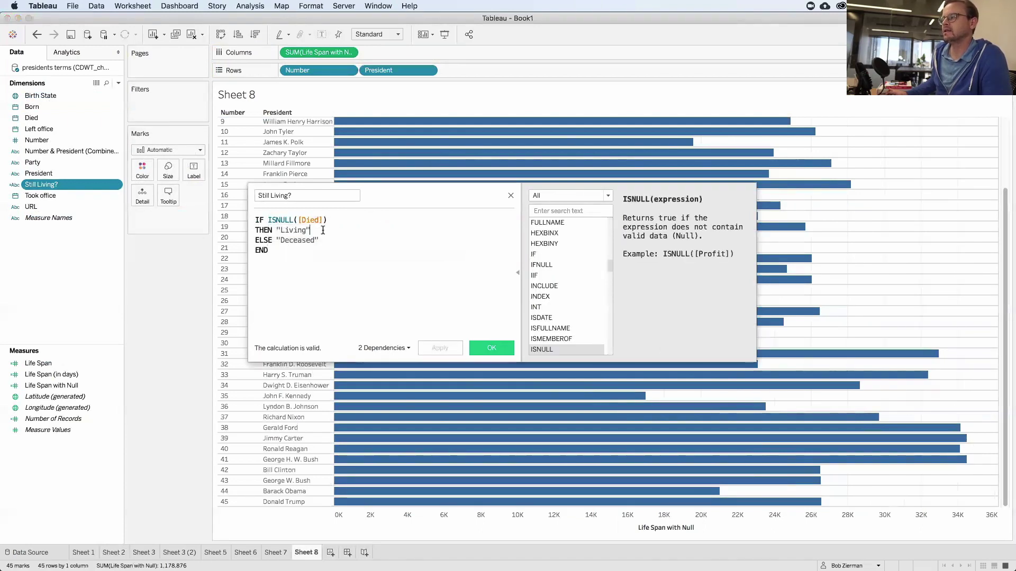
pyautogui.doubleClick(292, 229)
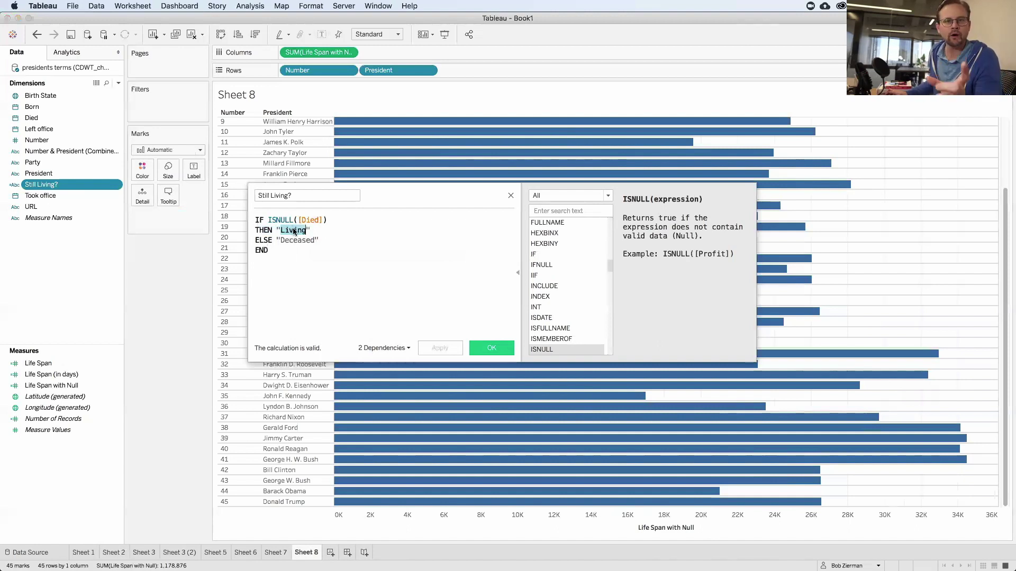
pyautogui.click(295, 229)
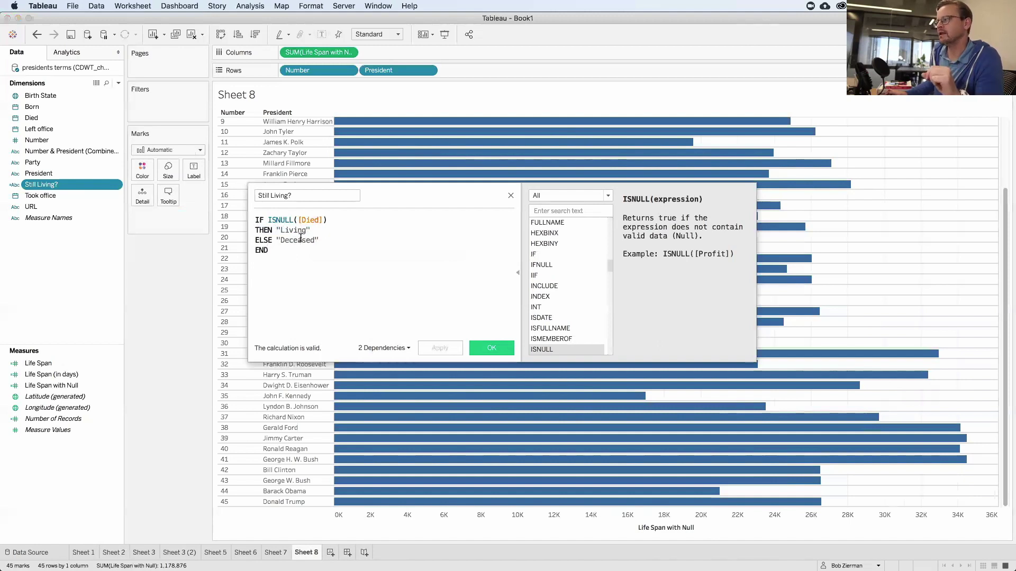
pyautogui.press('super+a')
pyautogui.press('Right')
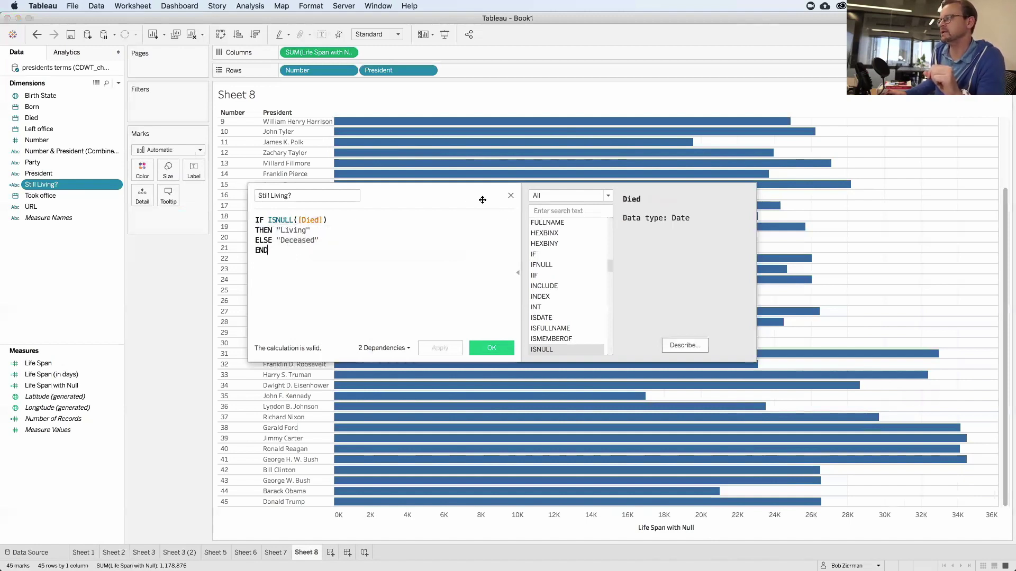
pyautogui.click(511, 196)
# Color the bars by Still Living?, and check the Living and Deceased entries in the legend before clearing the selection.
pyautogui.moveTo(82, 185); pyautogui.dragTo(142, 170)
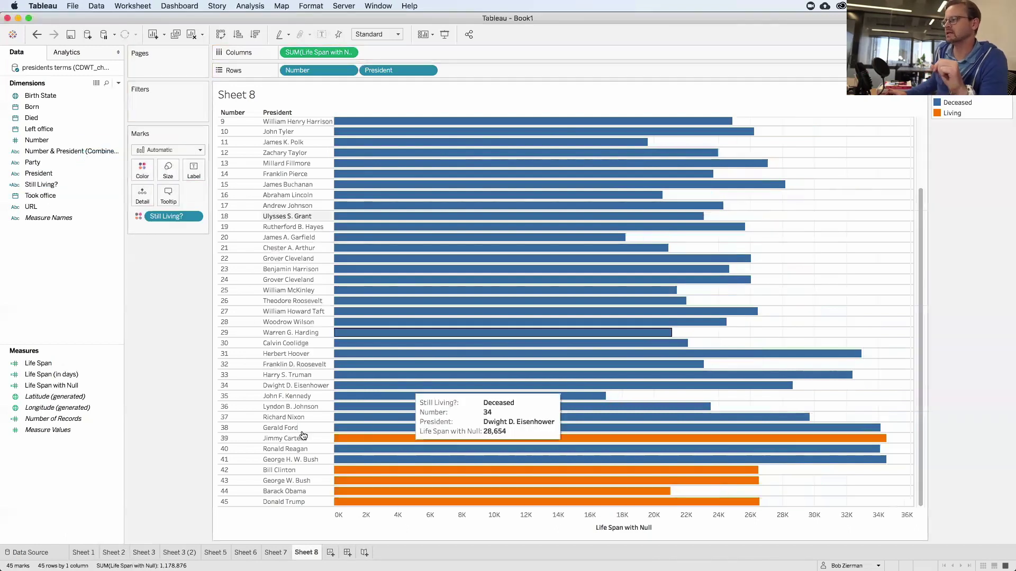
pyautogui.click(940, 114)
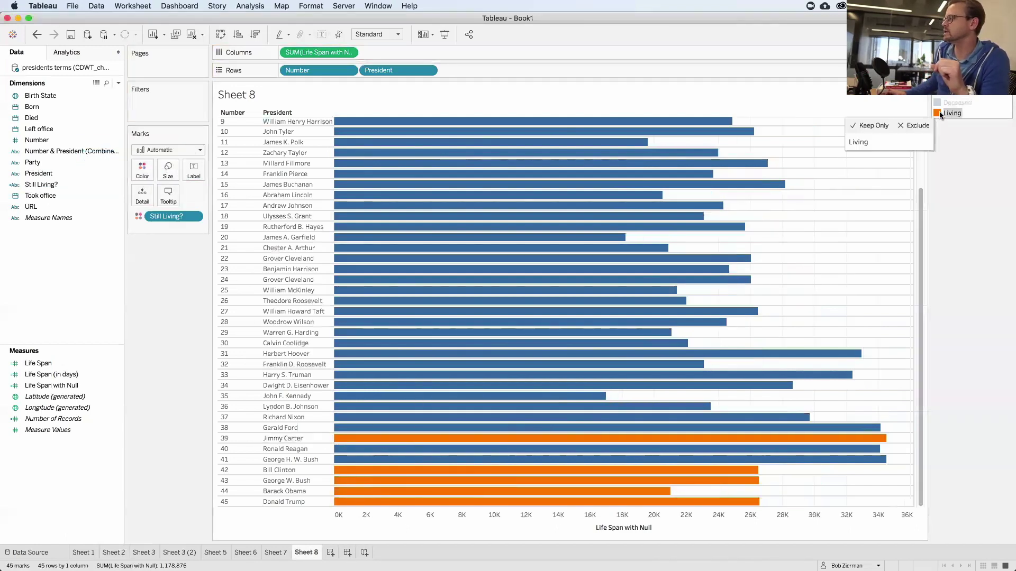
pyautogui.click(952, 102)
pyautogui.click(969, 163)
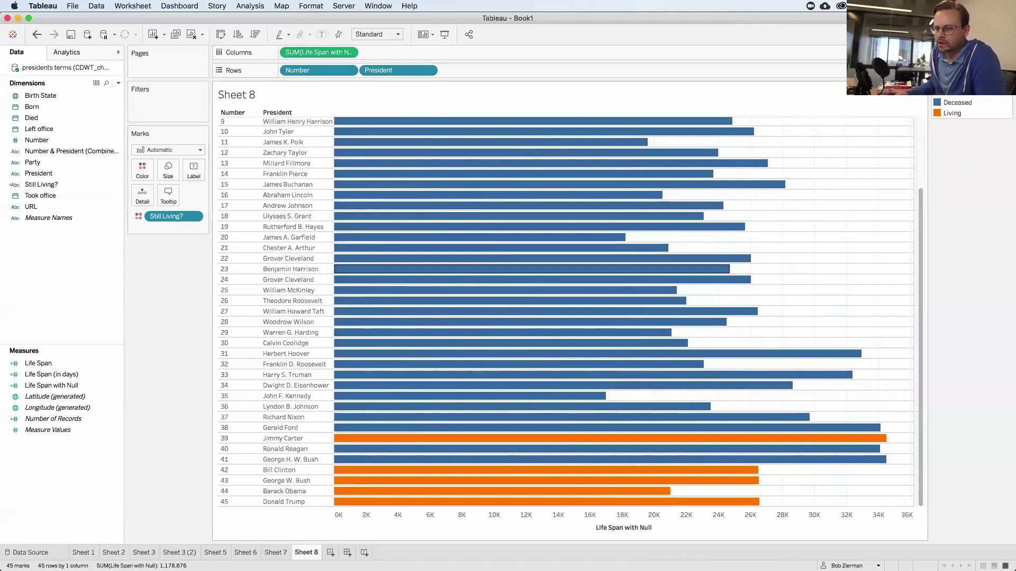
# Switch to PowerPoint and present from the Life Span (in days) chart slide, past the presidents table, to the snow closure photo.
pyautogui.press('super+Tab')
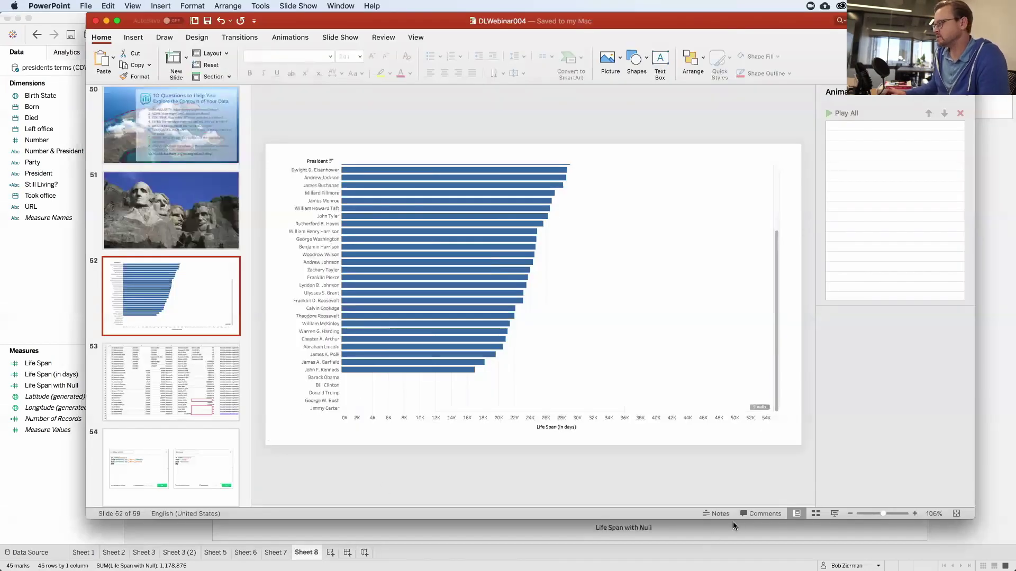
pyautogui.click(831, 511)
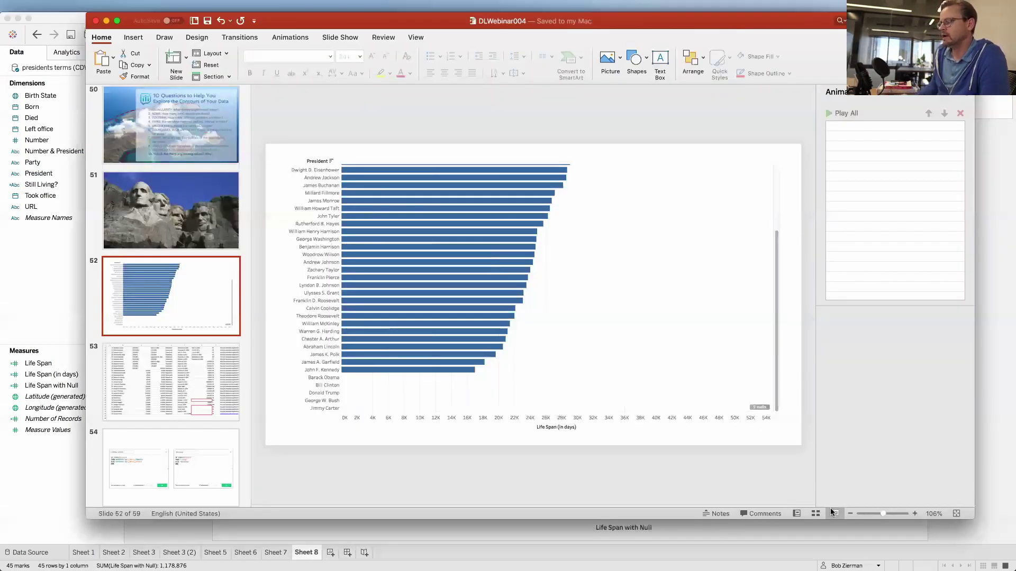
pyautogui.press('Right')
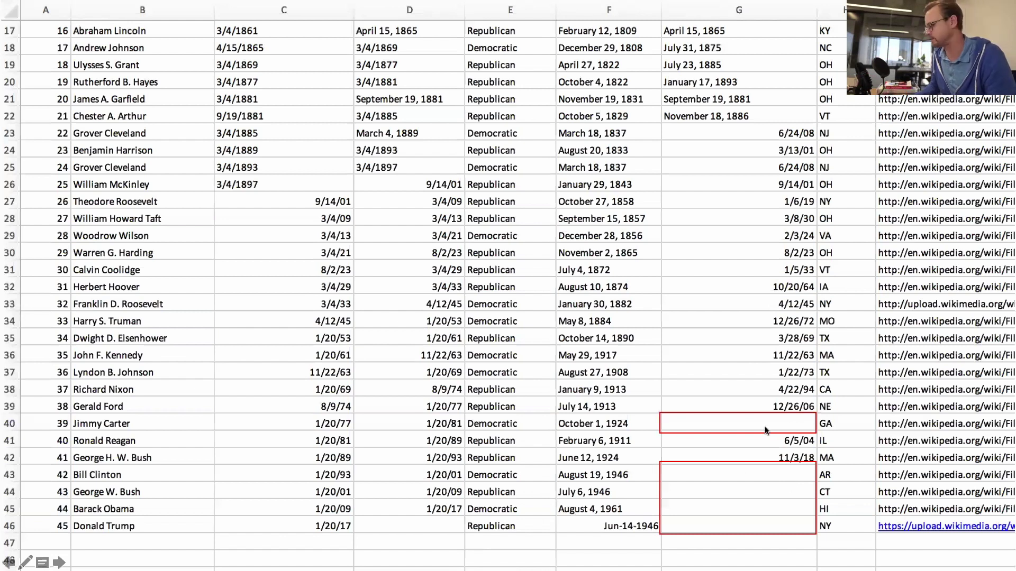
pyautogui.press('Right')
pyautogui.press('Right')
pyautogui.press('Right')
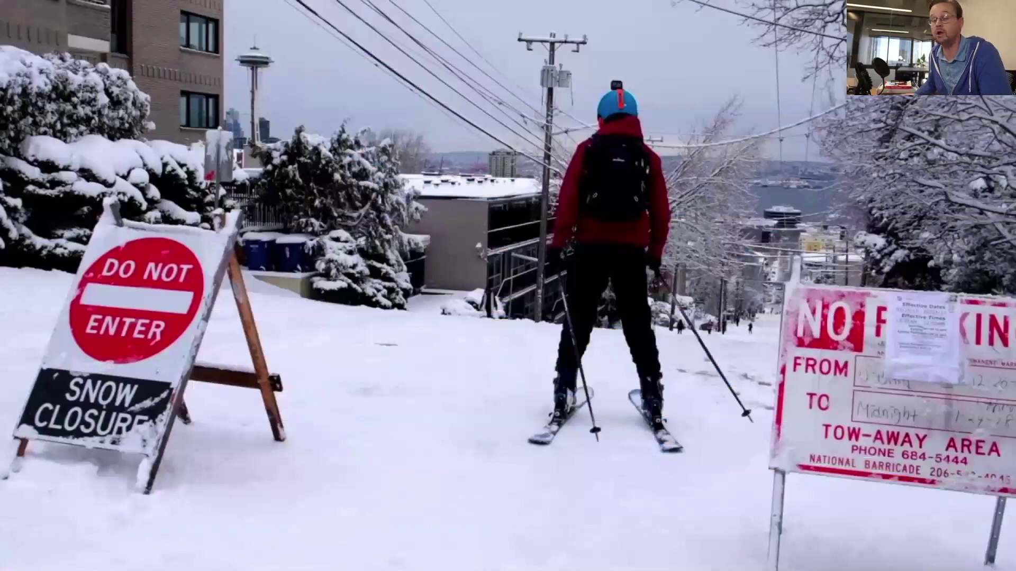
# Advance the slideshow to the Seattle monthly snowfall page and reveal the SeaTac Historical Snowfall Data spreadsheet beside it.
pyautogui.press('Right')
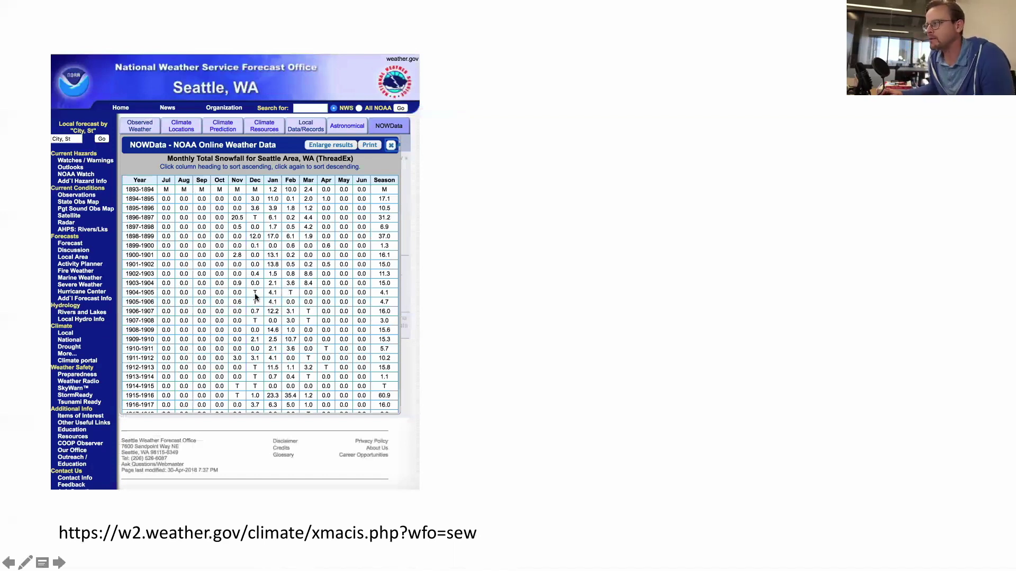
pyautogui.press('Right')
pyautogui.press('Left')
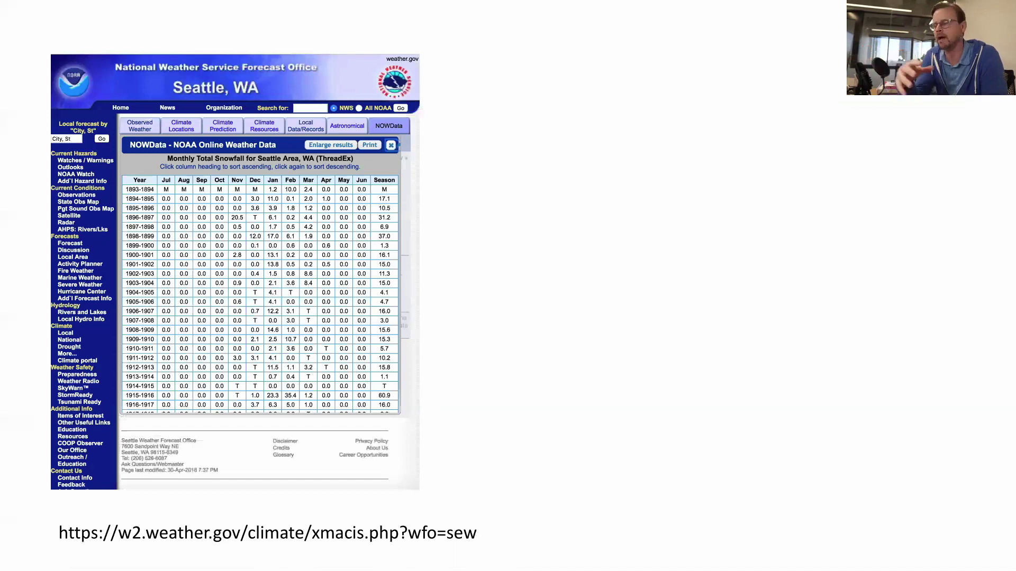
pyautogui.press('Right')
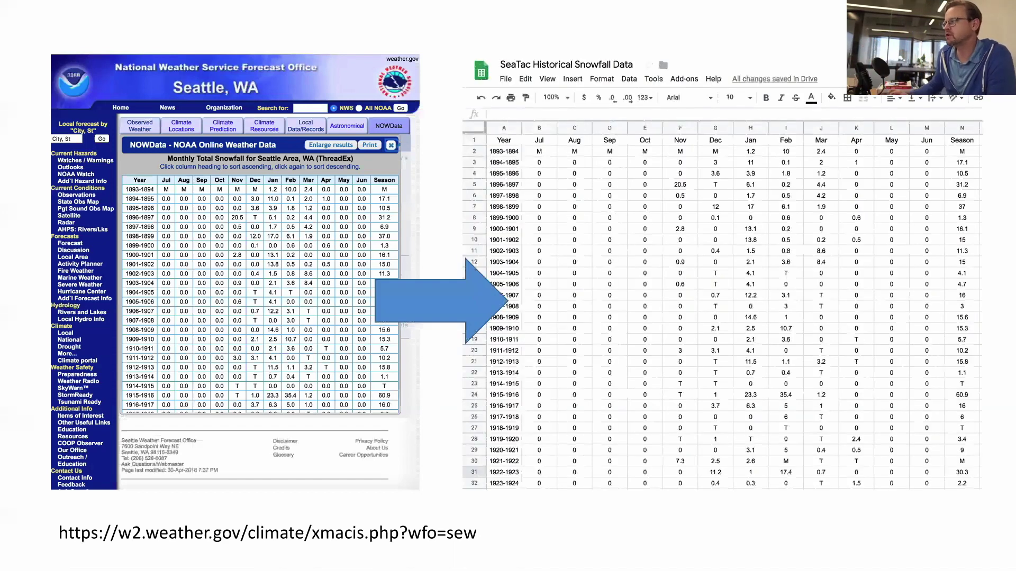